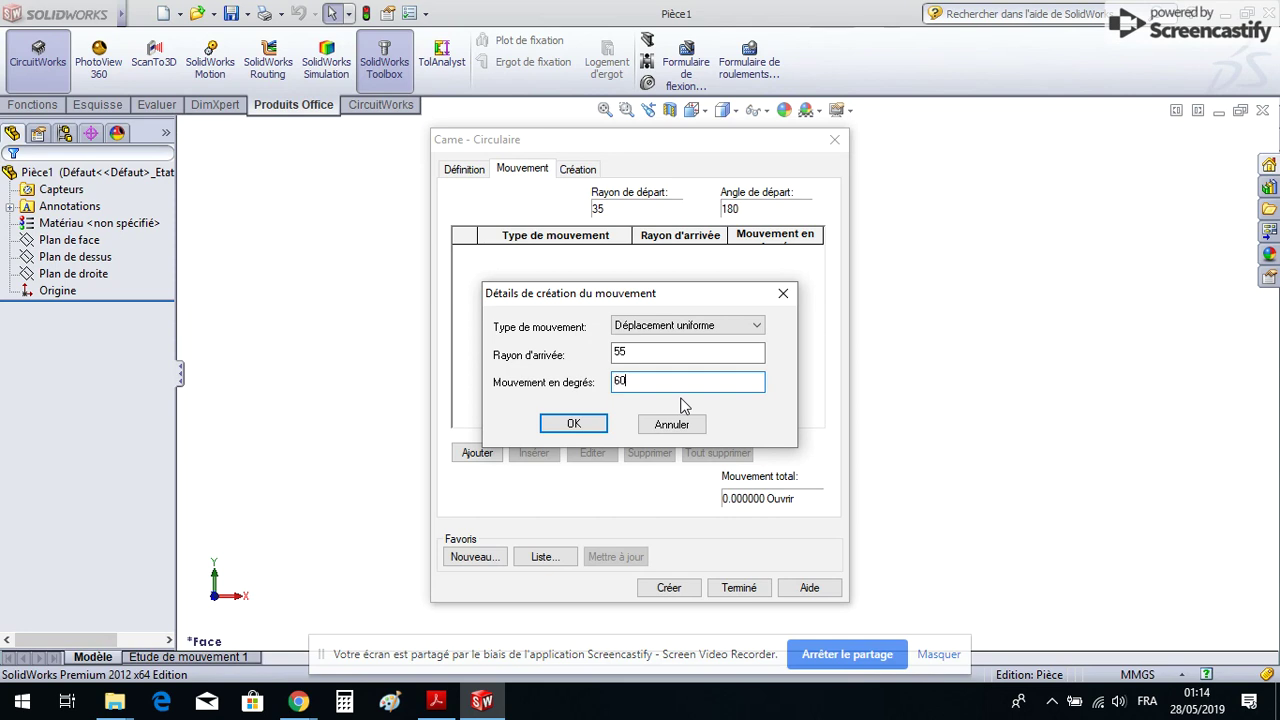
Step: Confirm the first cam movement and start a second Déplacement uniforme movement with arrival radius 80, consulting the lift diagram in révision-tp.pdf
left_click(601, 424)
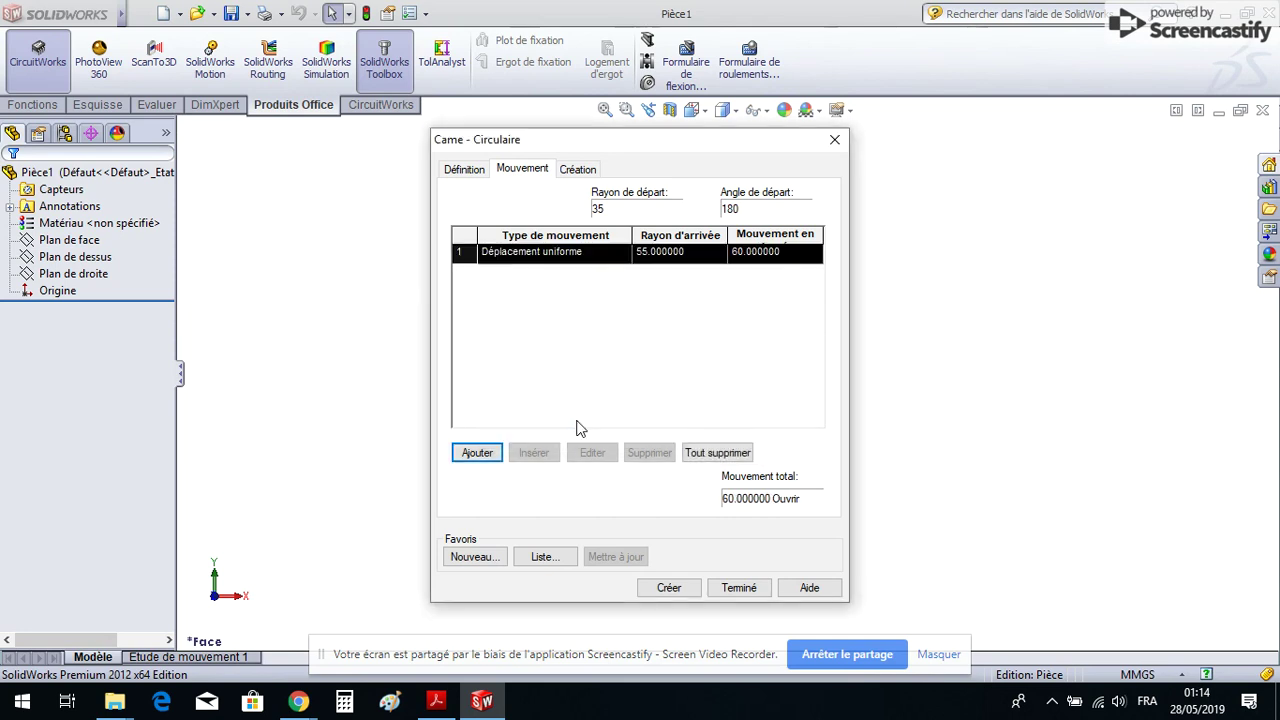
left_click(477, 455)
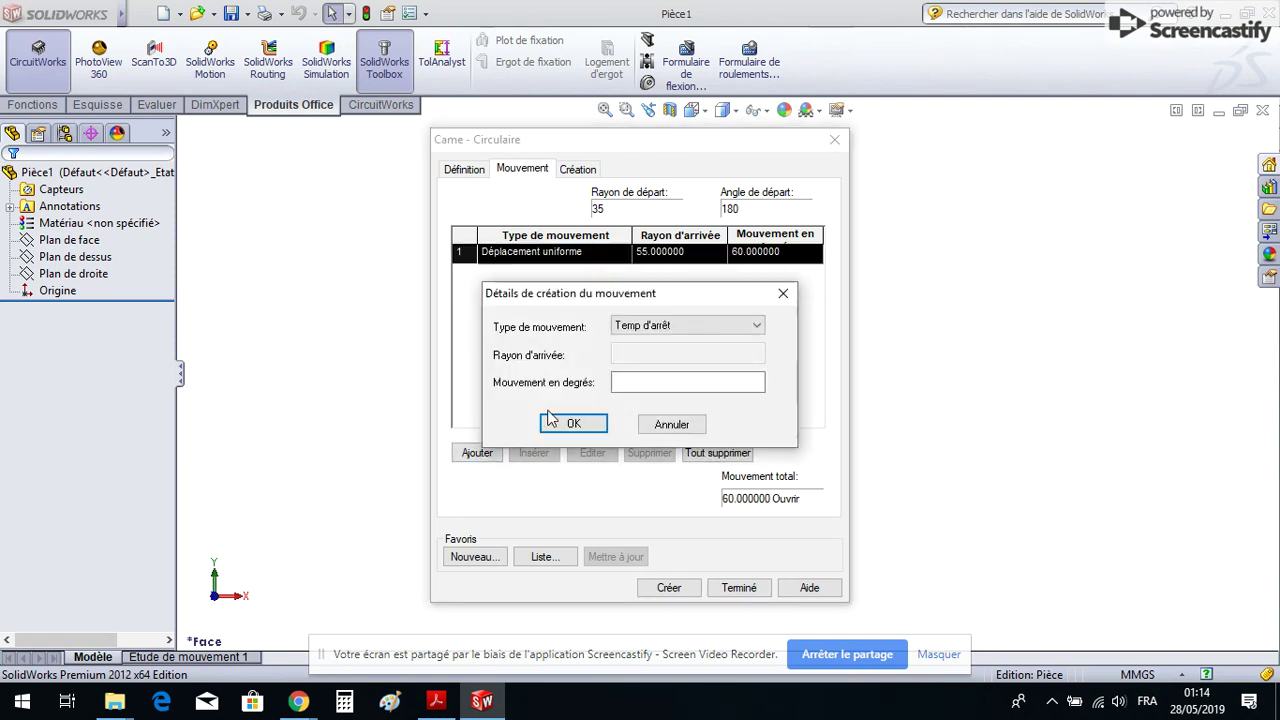
left_click(678, 331)
left_click(668, 440)
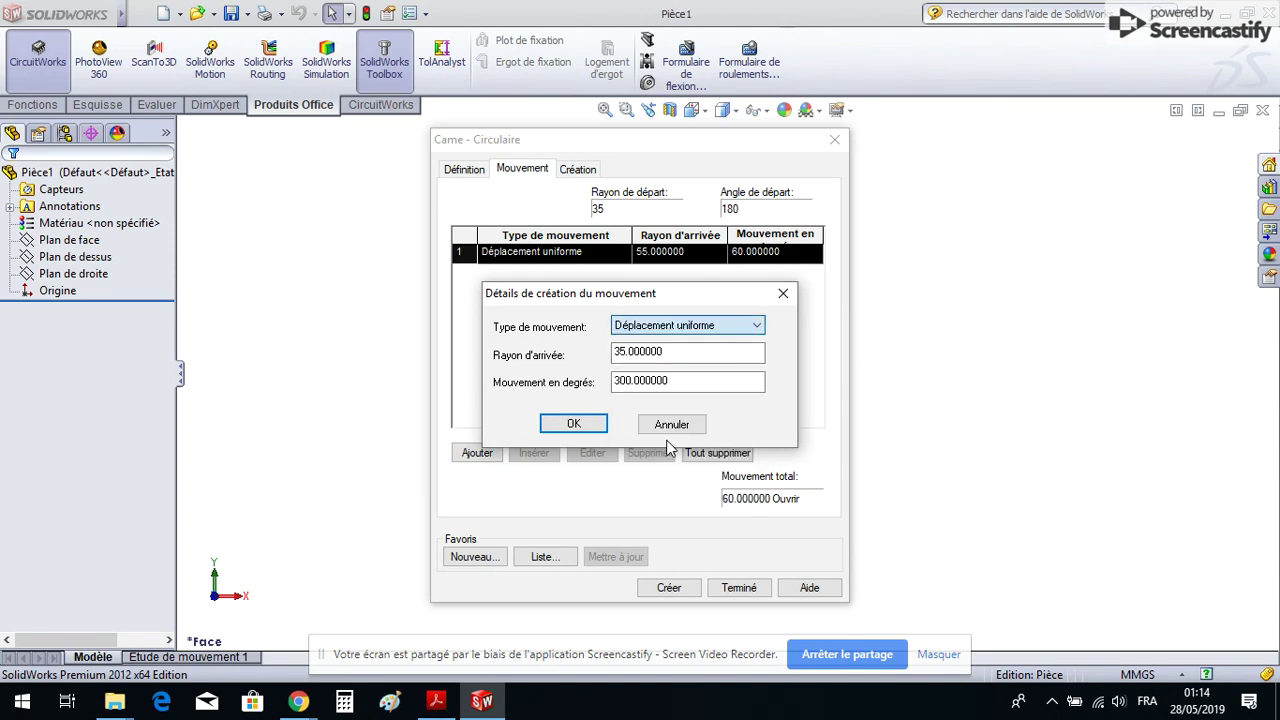
left_click(452, 704)
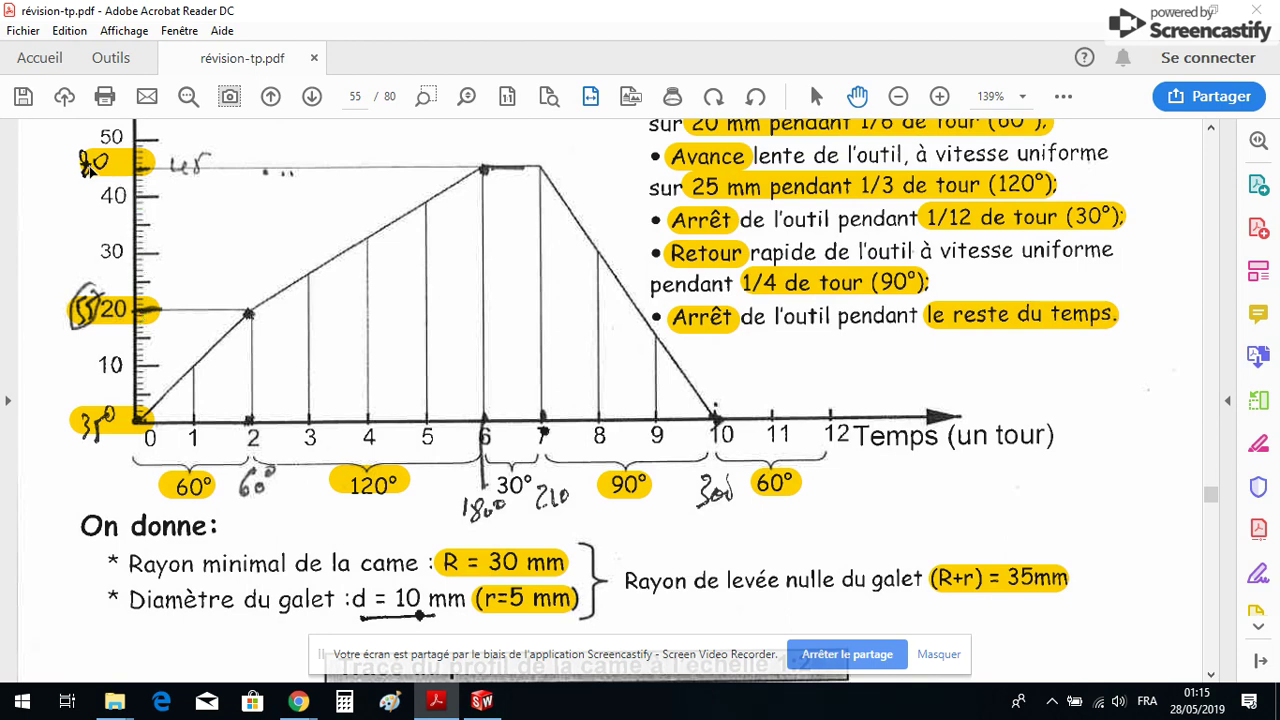
left_click(482, 700)
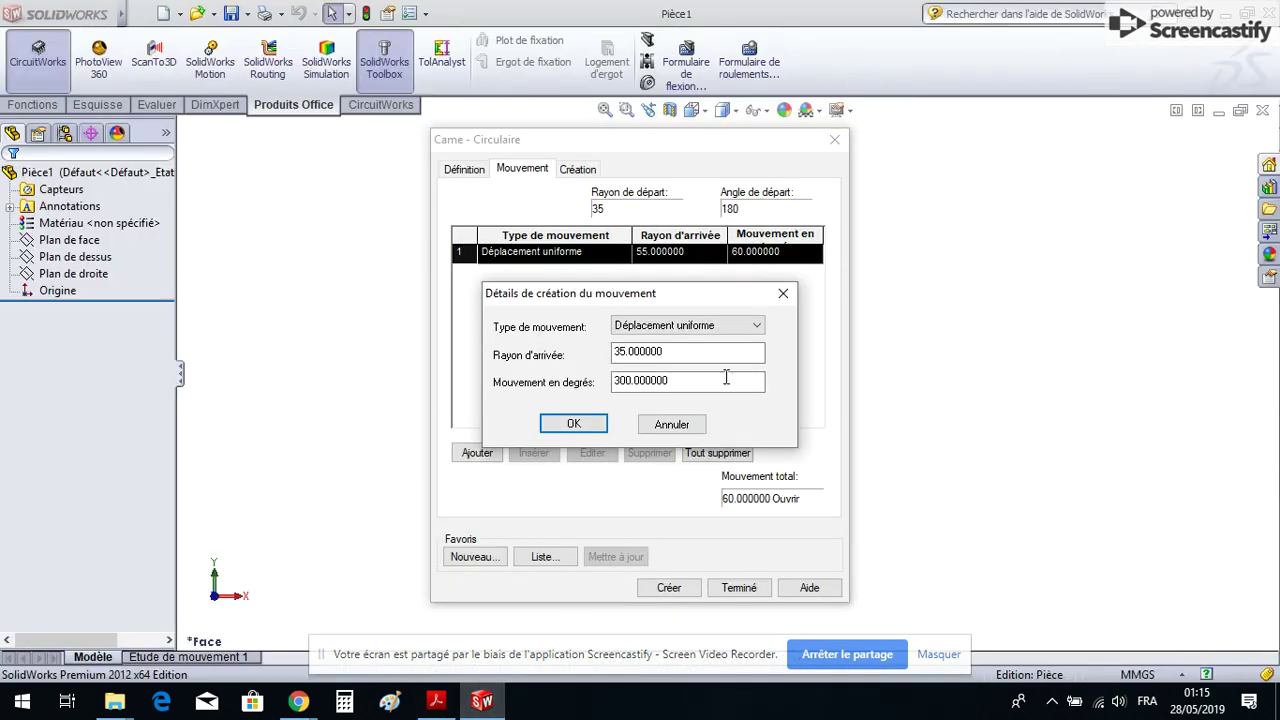
double_click(699, 355)
type("80")
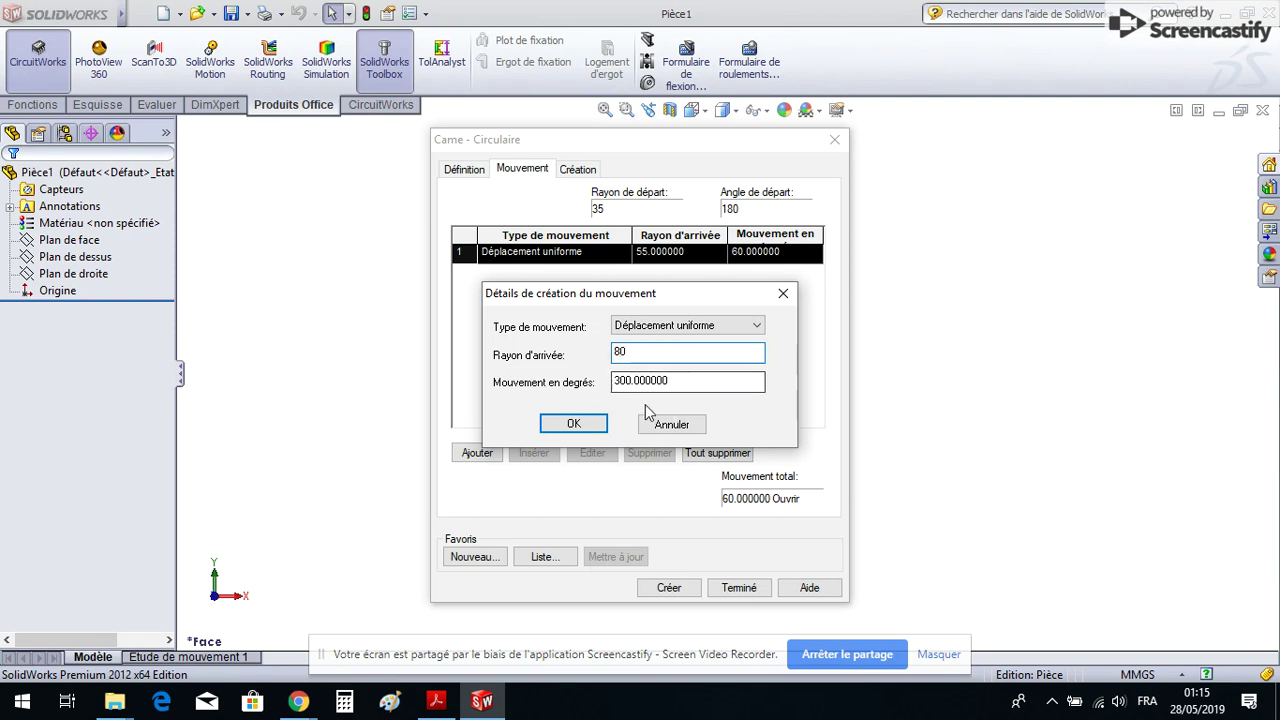
Step: Check the second phase's angle in the PDF diagram, set the second movement to 120 degrees and accept it
left_click(436, 700)
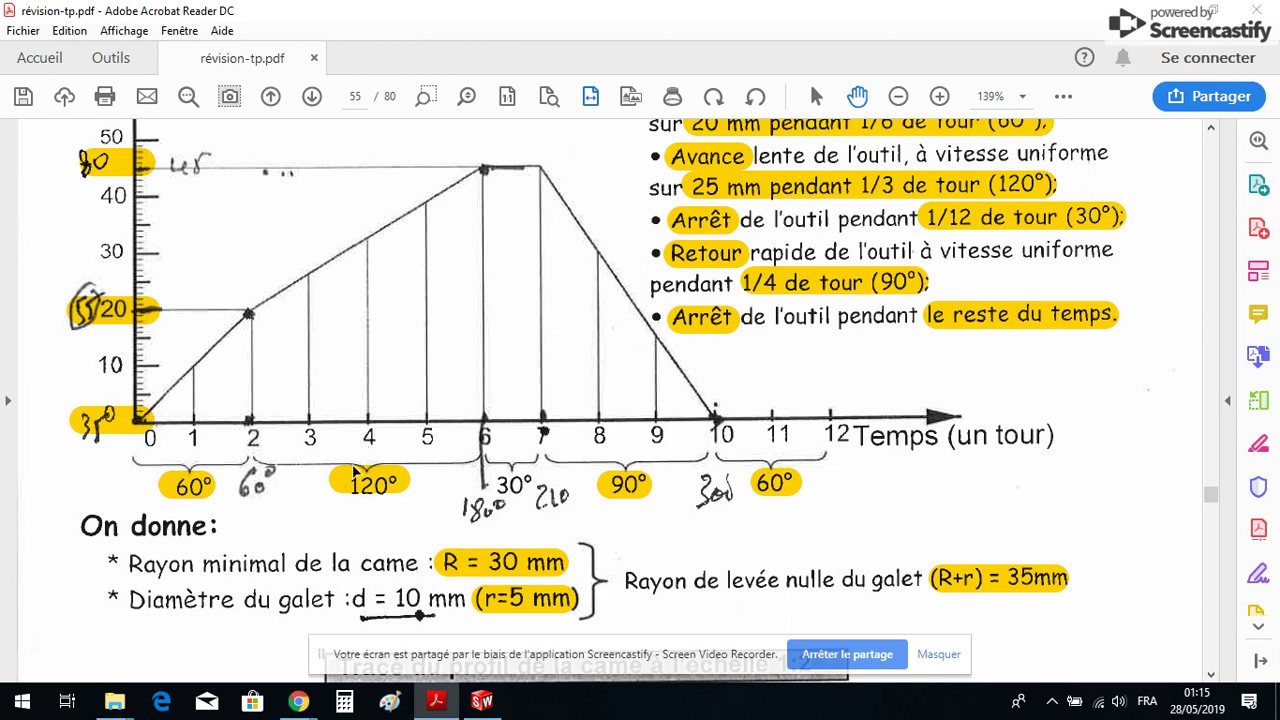
left_click(483, 702)
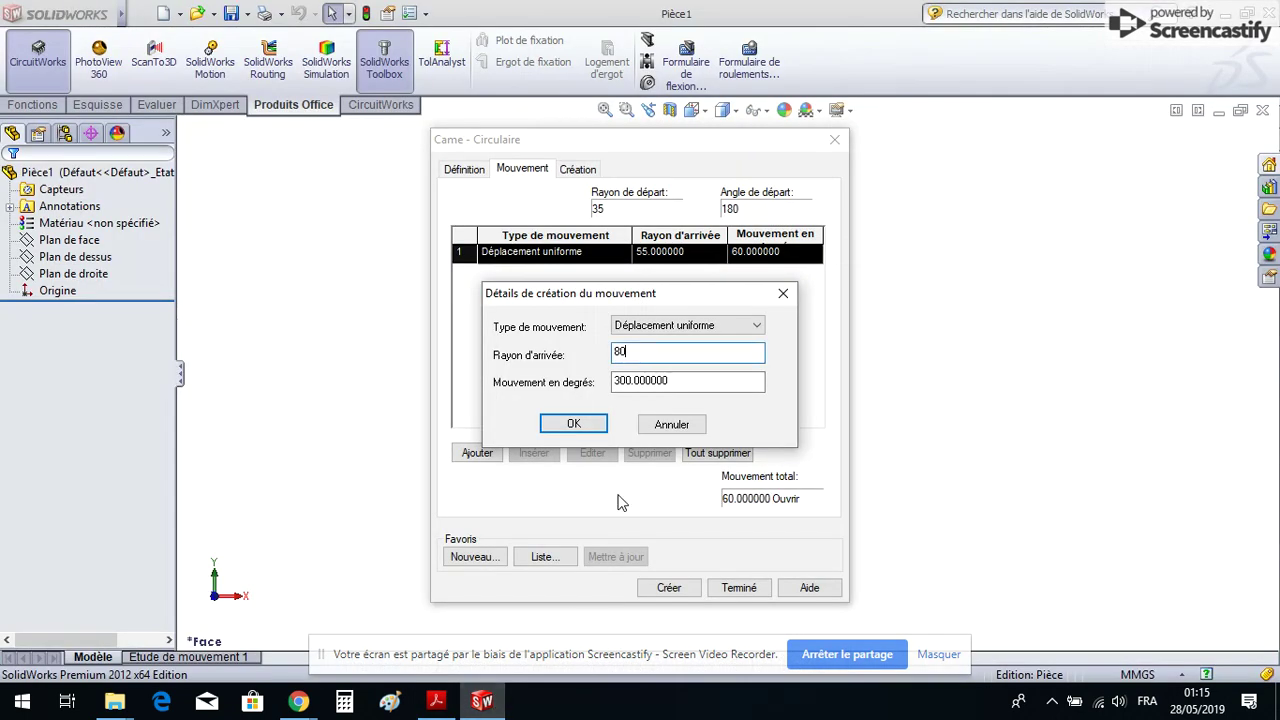
double_click(672, 390)
type("12")
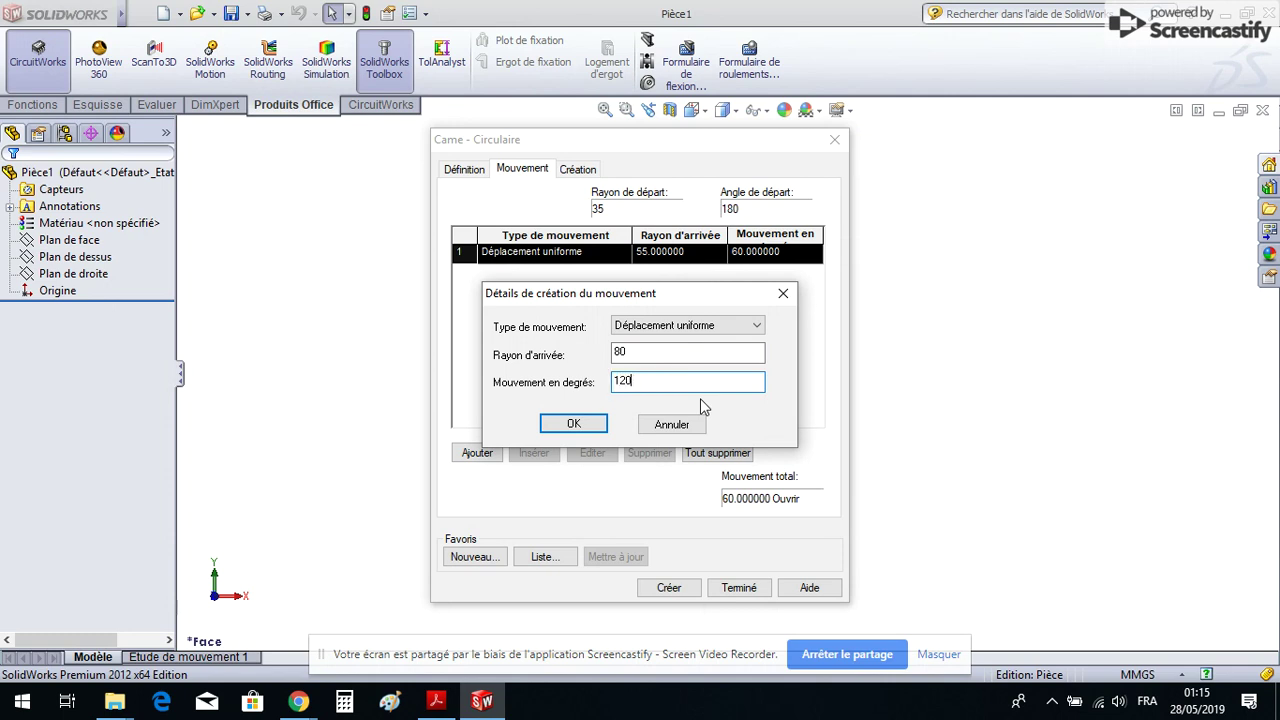
type("0")
left_click(576, 424)
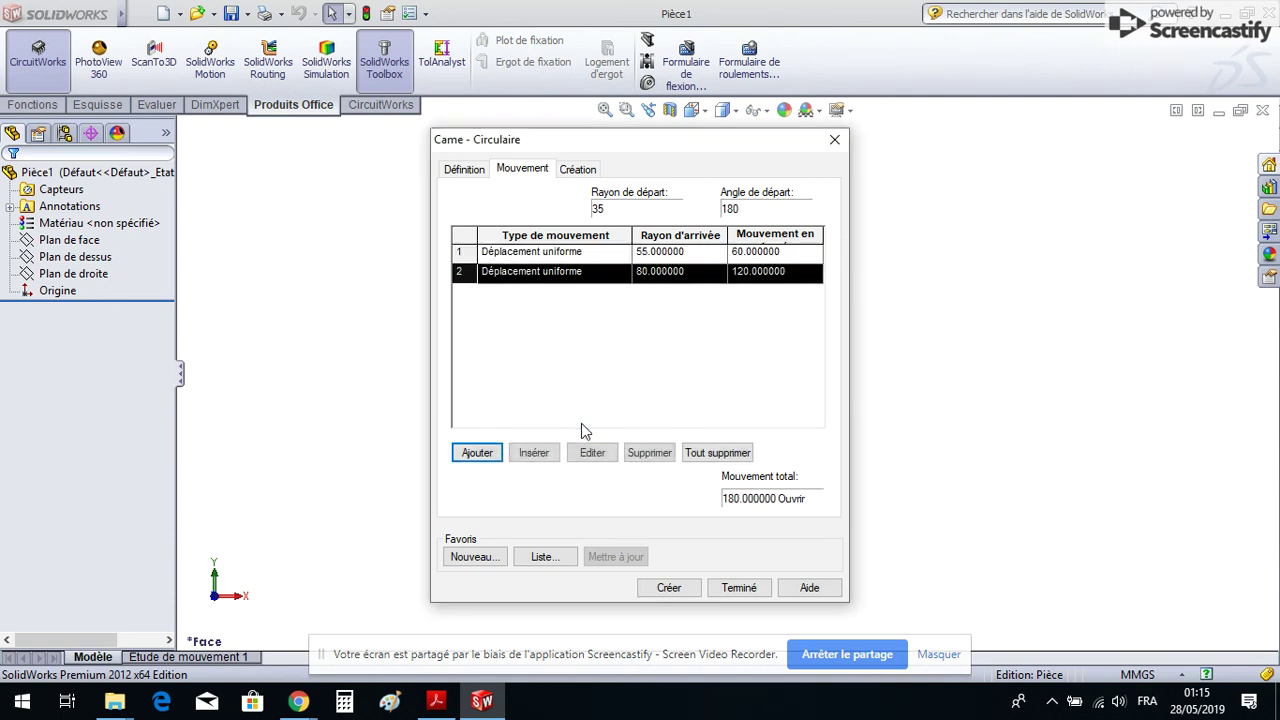
Step: Add a third cam movement of type Temp d'arrêt over 30 degrees, consulting the PDF diagram
left_click(477, 453)
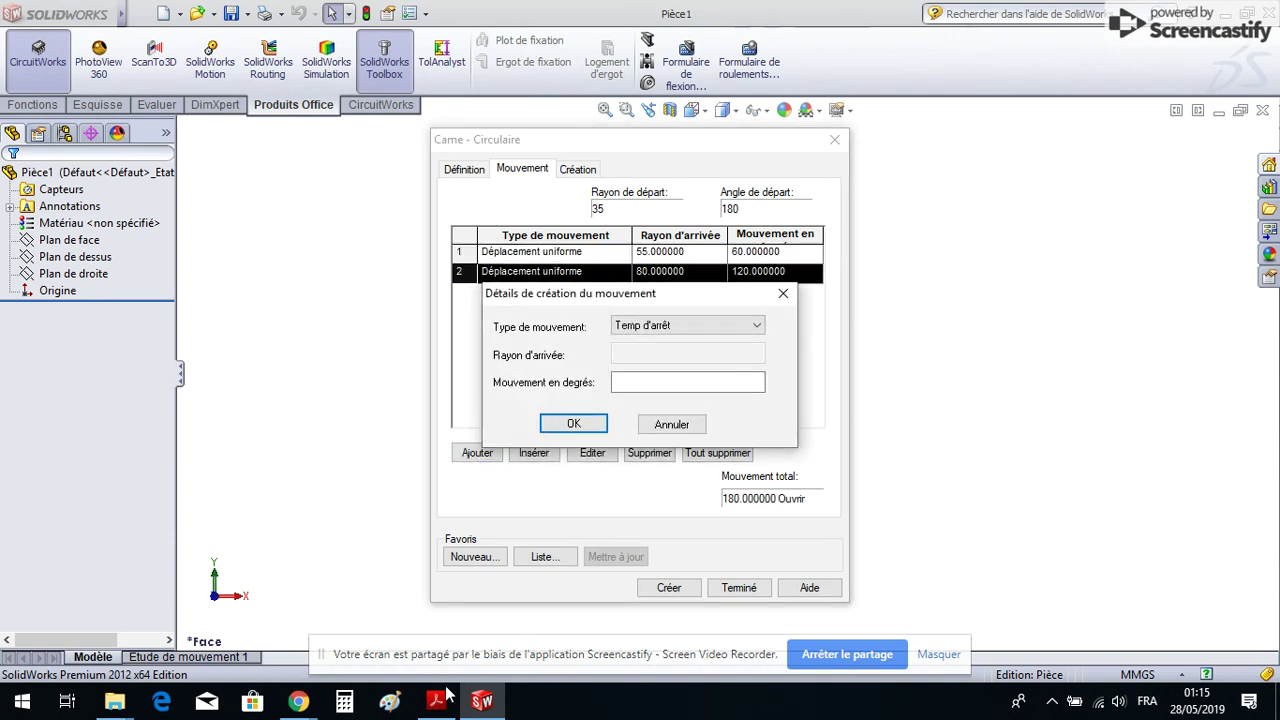
key("alt+Tab")
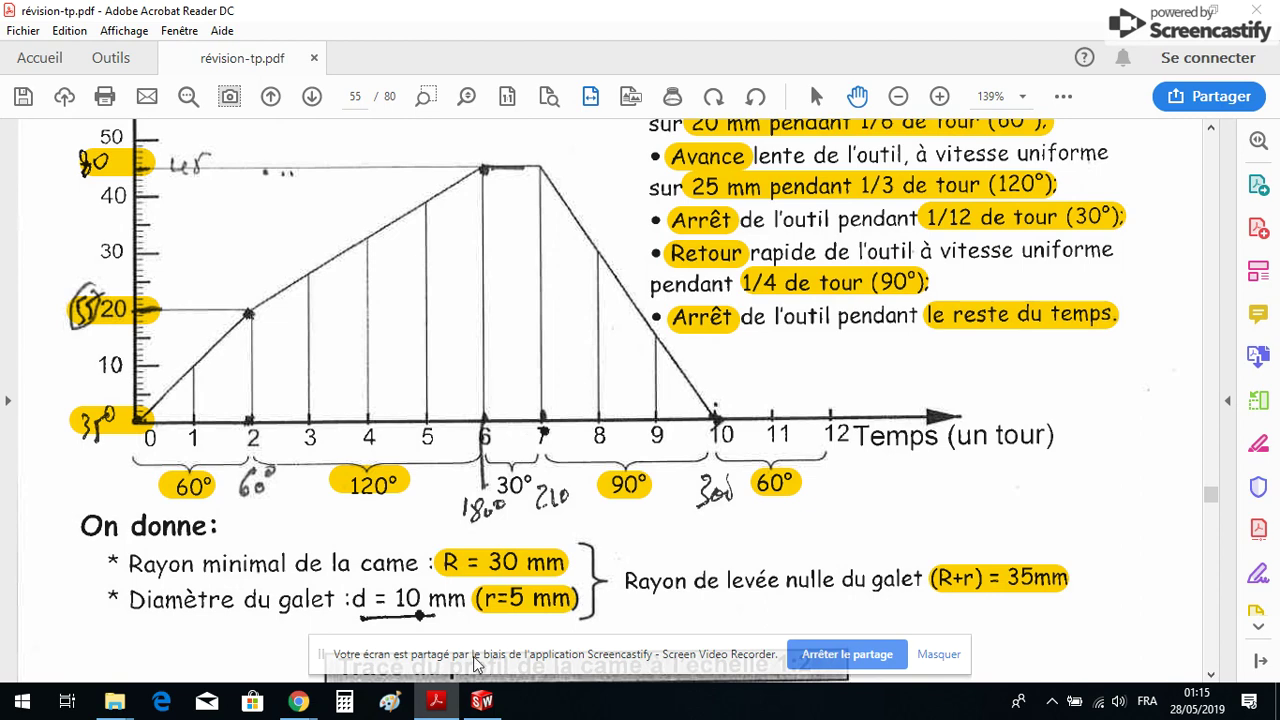
key("alt+Tab")
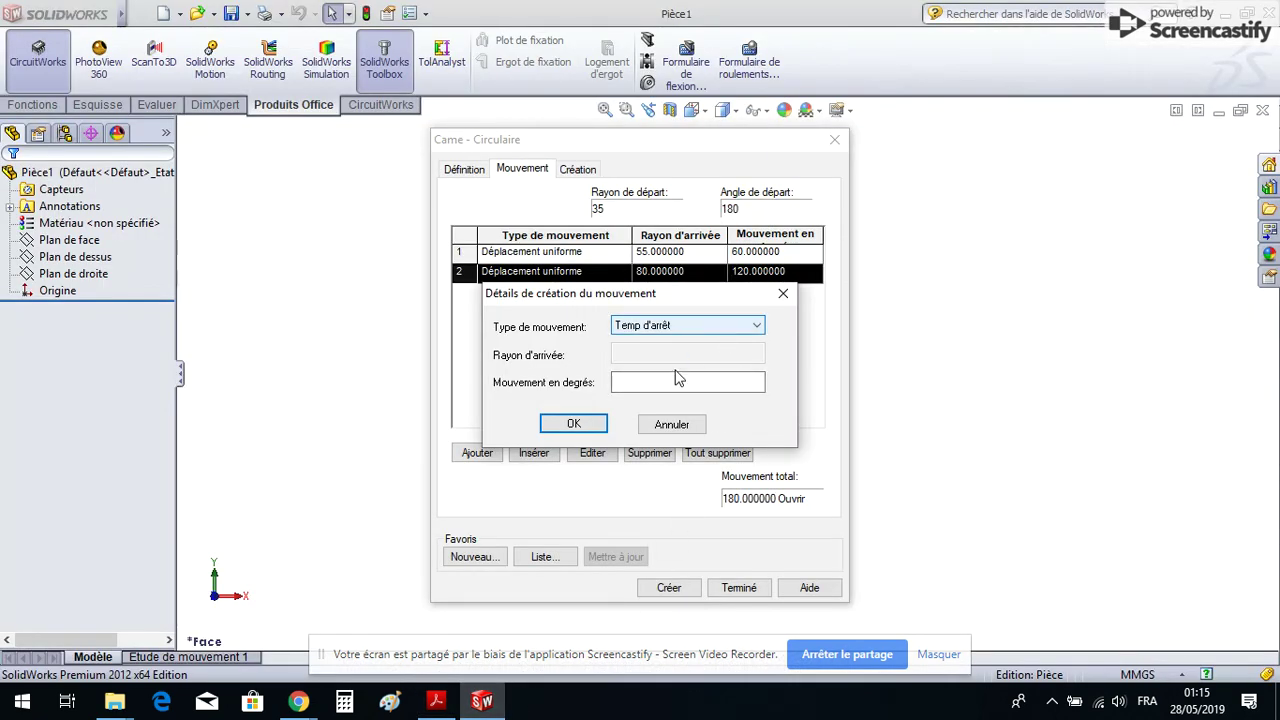
left_click(648, 384)
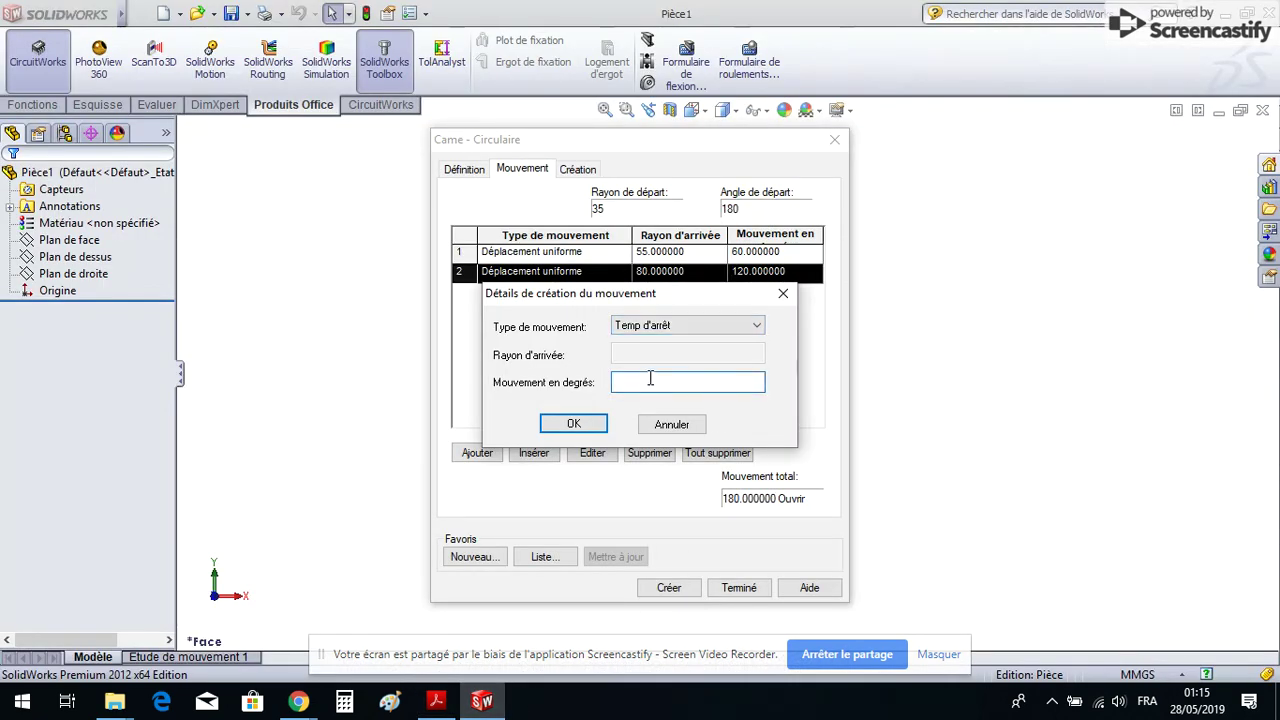
left_click(597, 421)
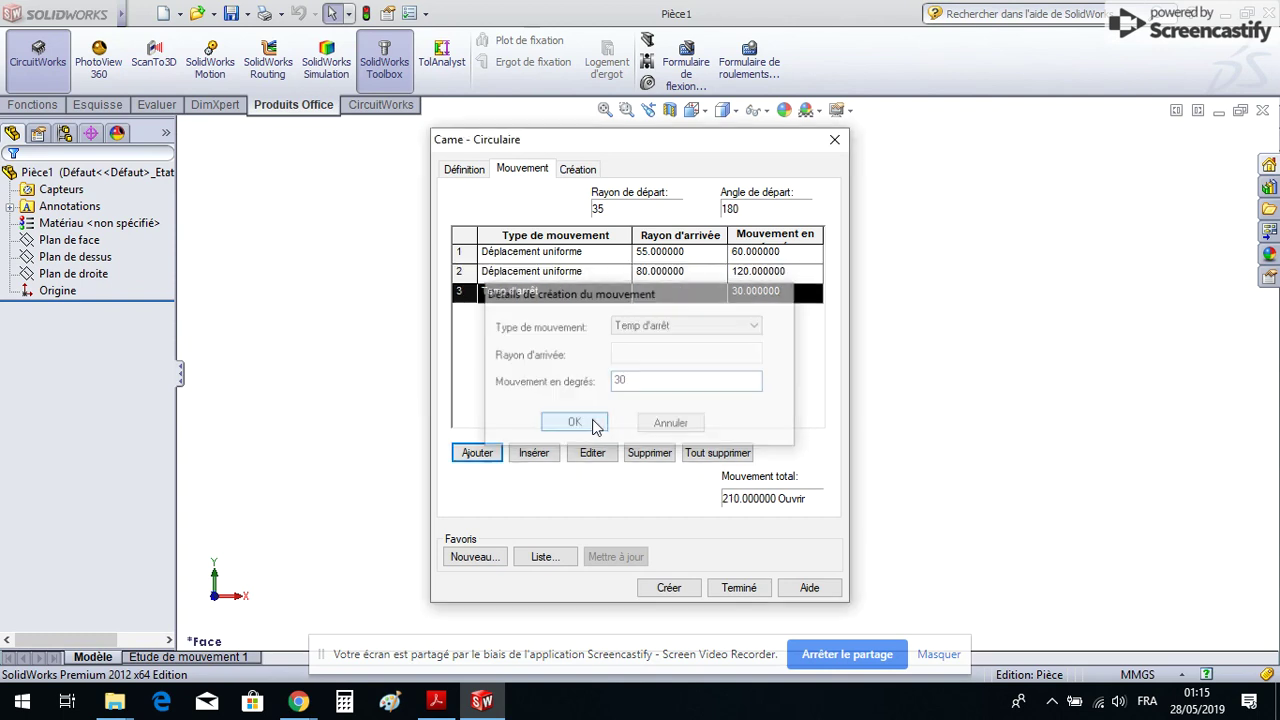
Step: Add a fourth cam movement, Déplacement uniforme with arrival radius 35 over 90 degrees, checking the angle in the PDF diagram
left_click(475, 455)
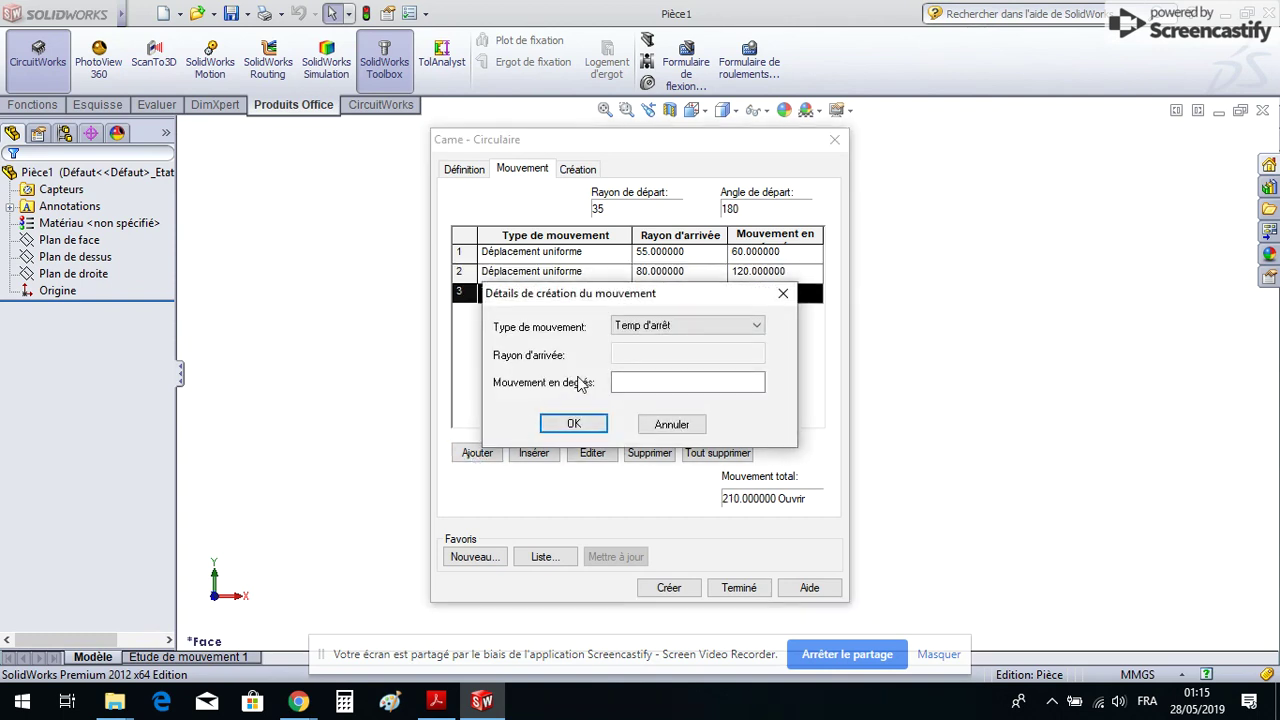
left_click(690, 325)
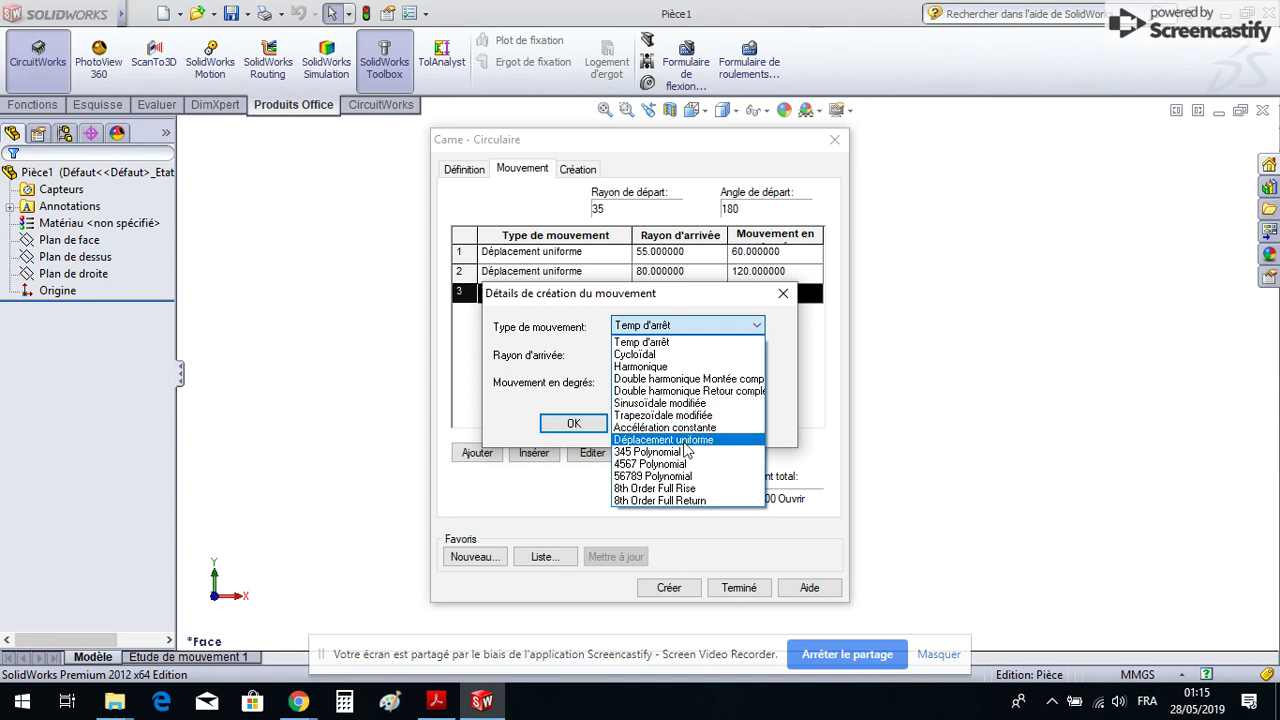
left_click(680, 440)
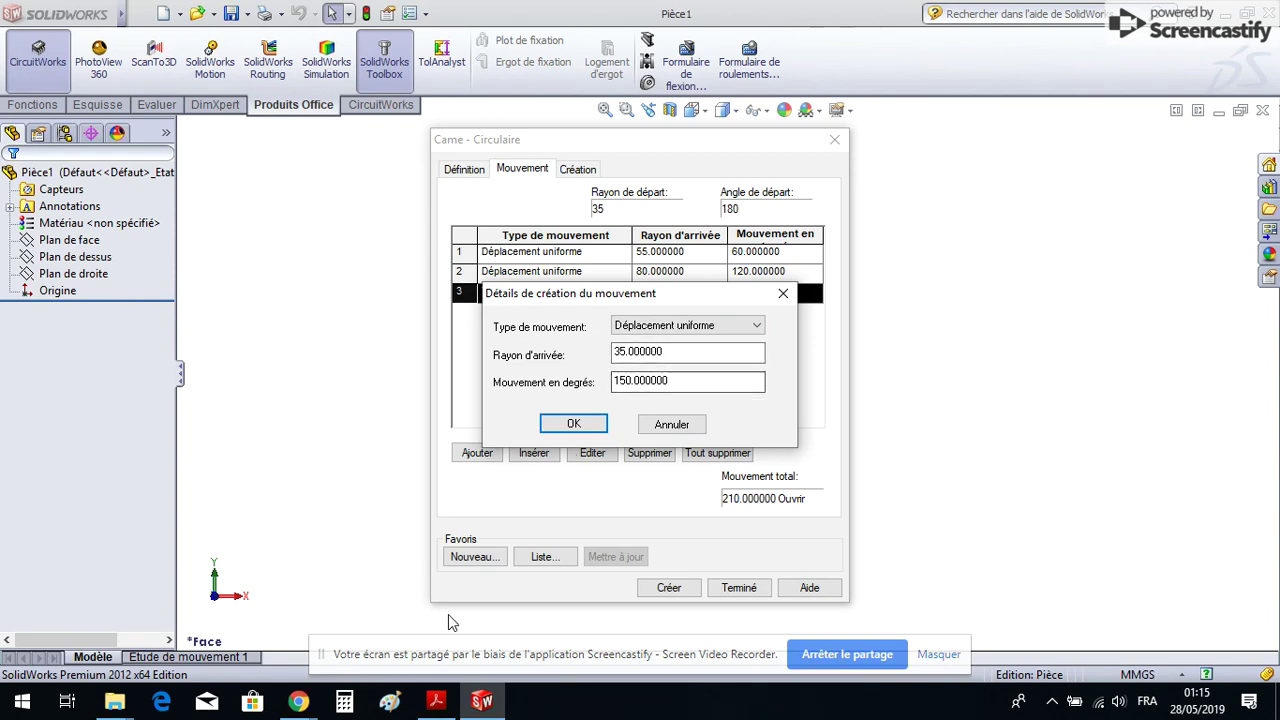
left_click(450, 702)
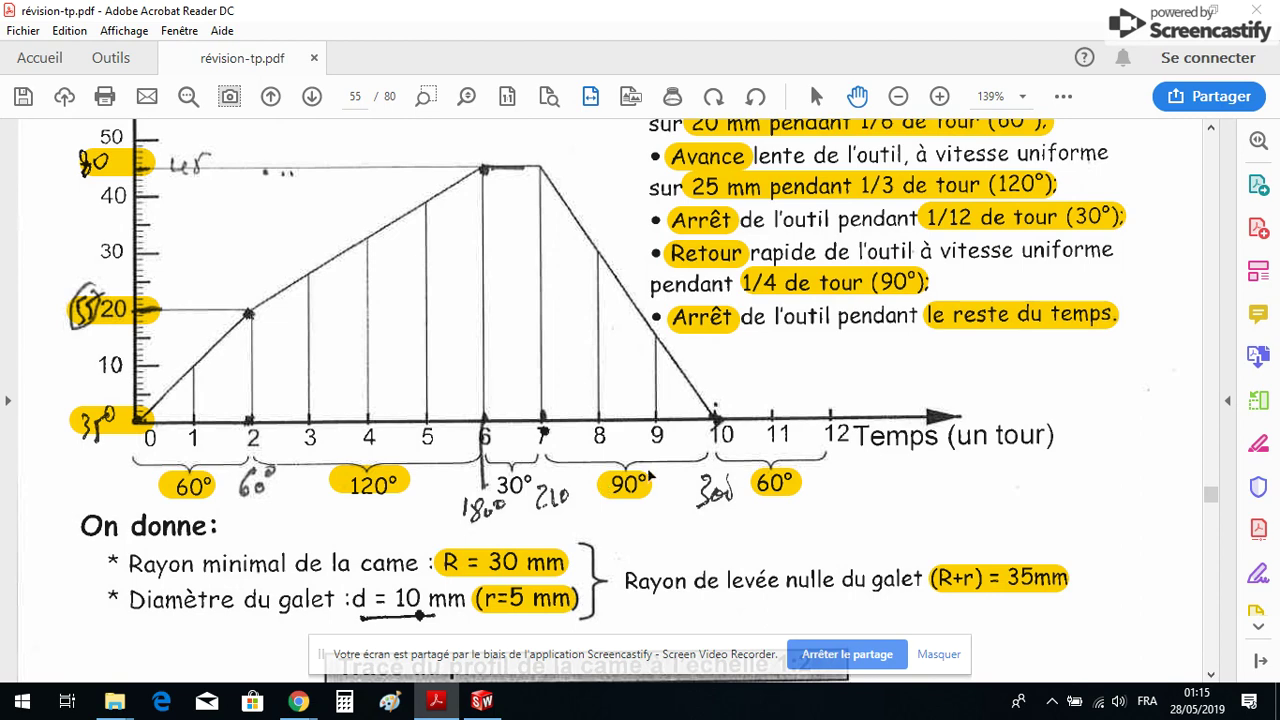
left_click(482, 701)
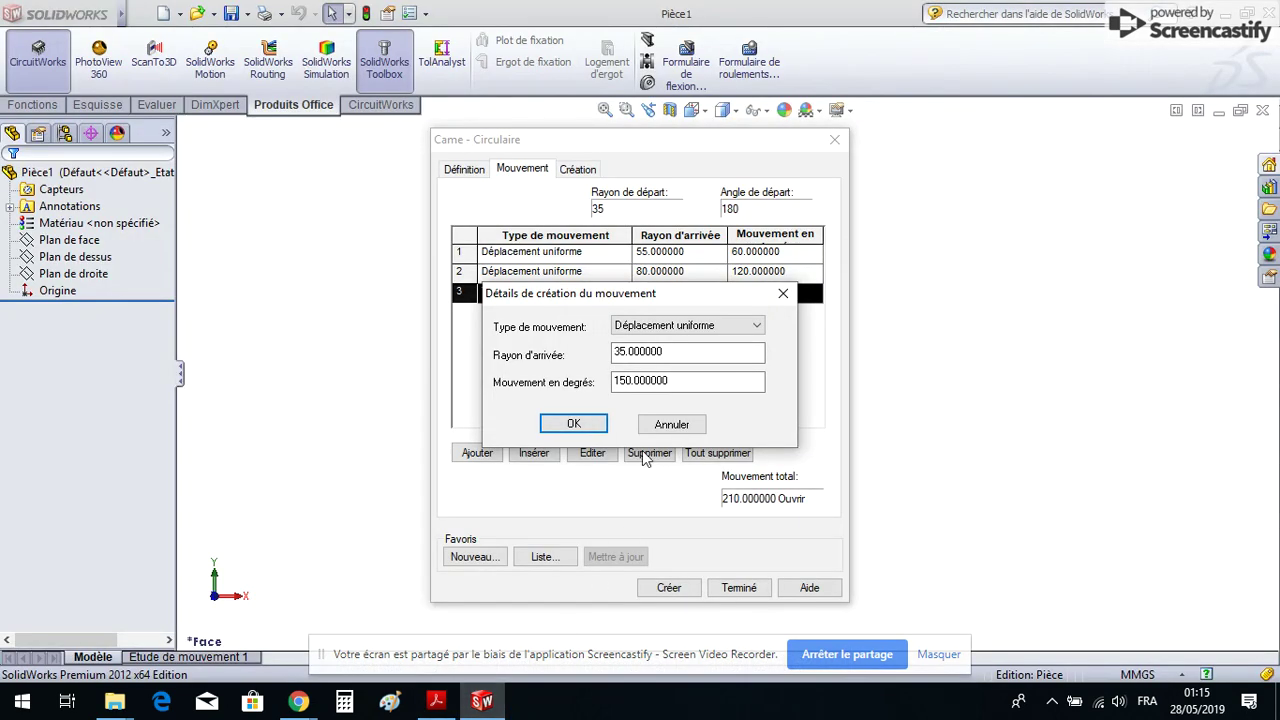
double_click(662, 381)
type("90")
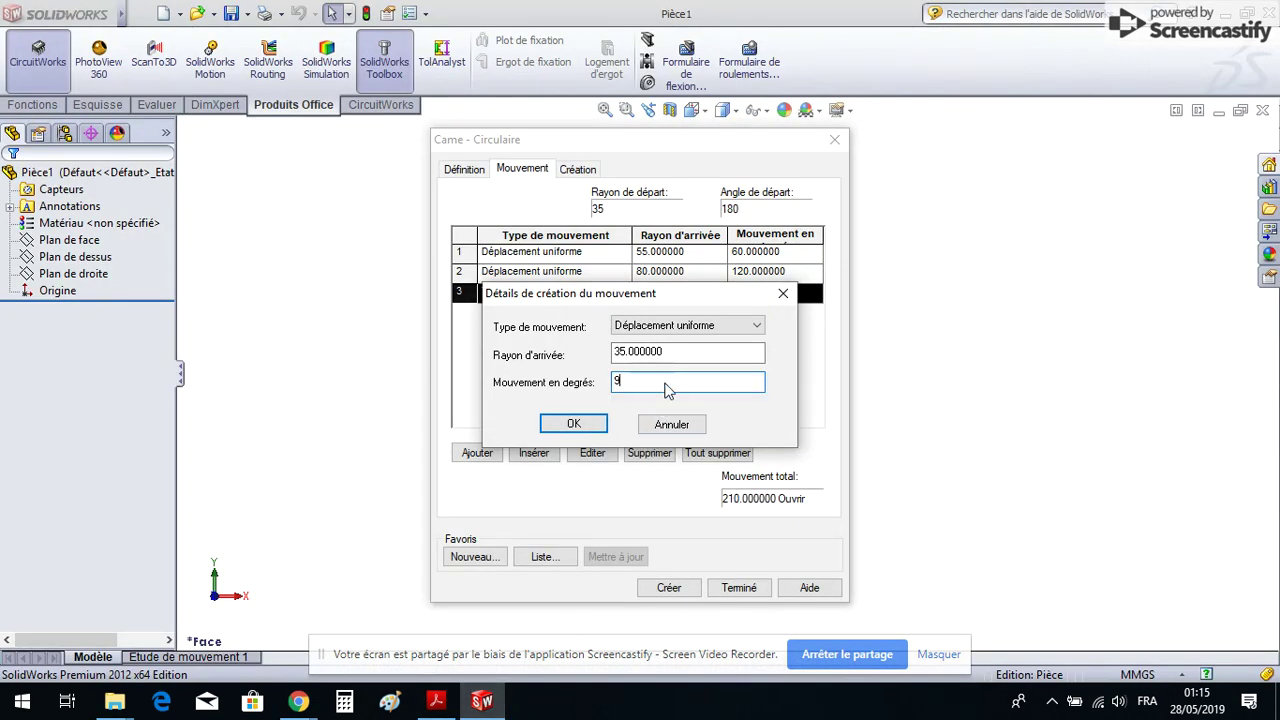
left_click(573, 424)
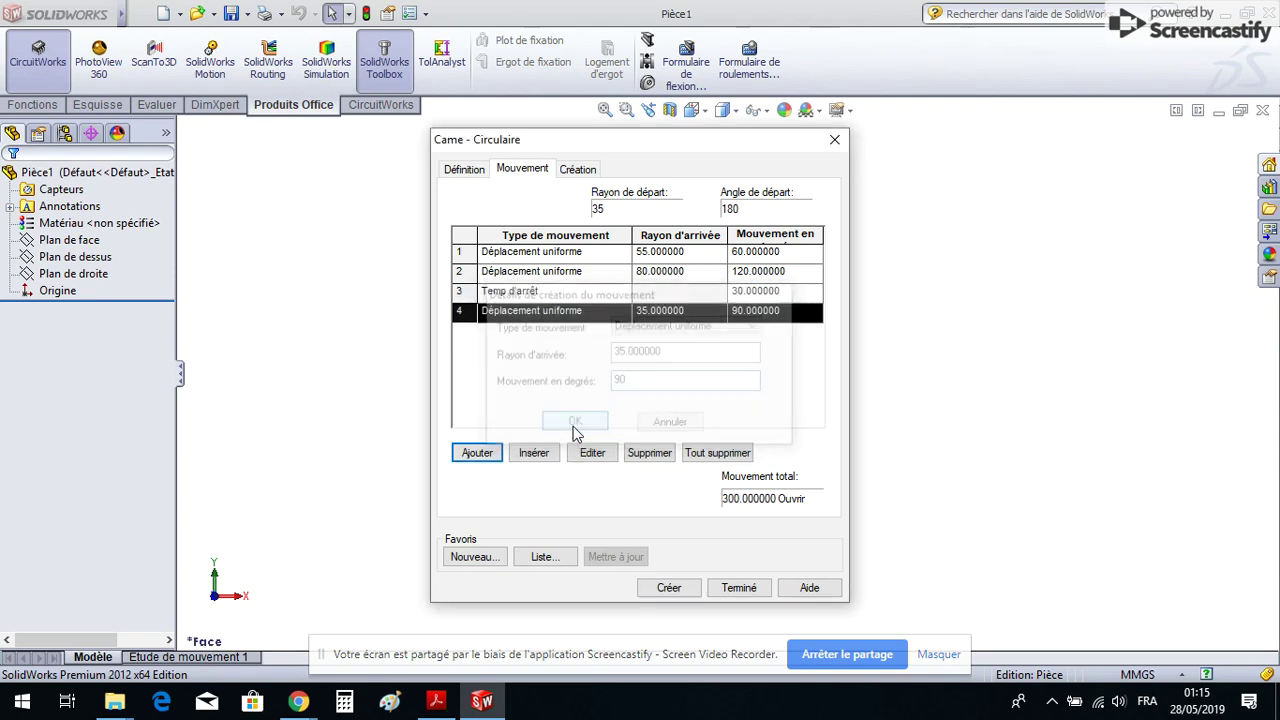
Step: Add a fifth cam movement, Temp d'arrêt over 60 degrees, after checking the angle in the PDF diagram
left_click(485, 456)
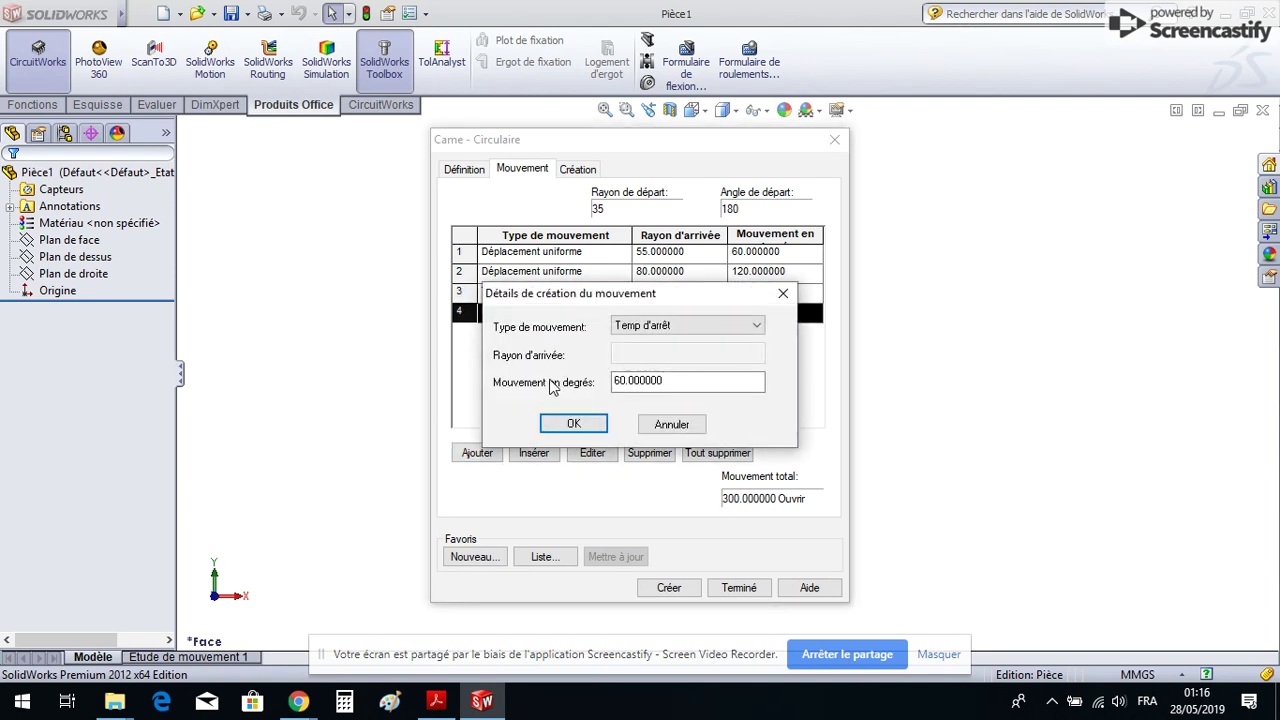
left_click(436, 700)
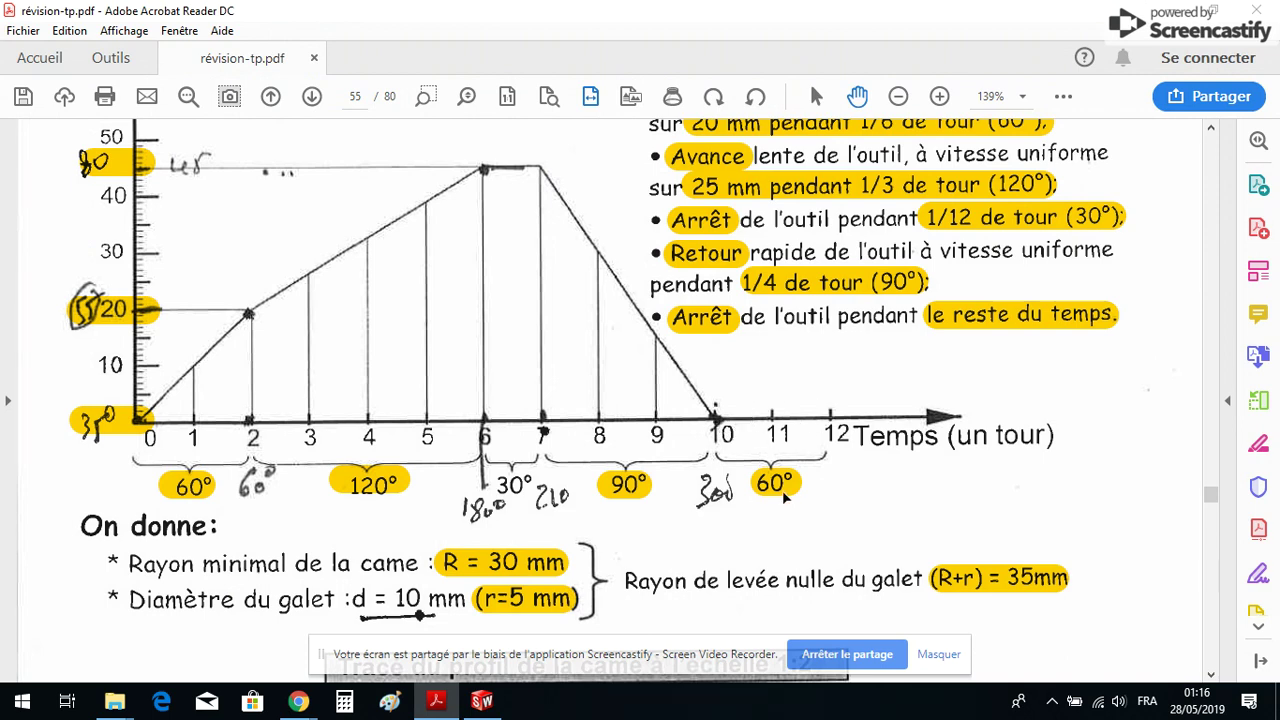
left_click(482, 700)
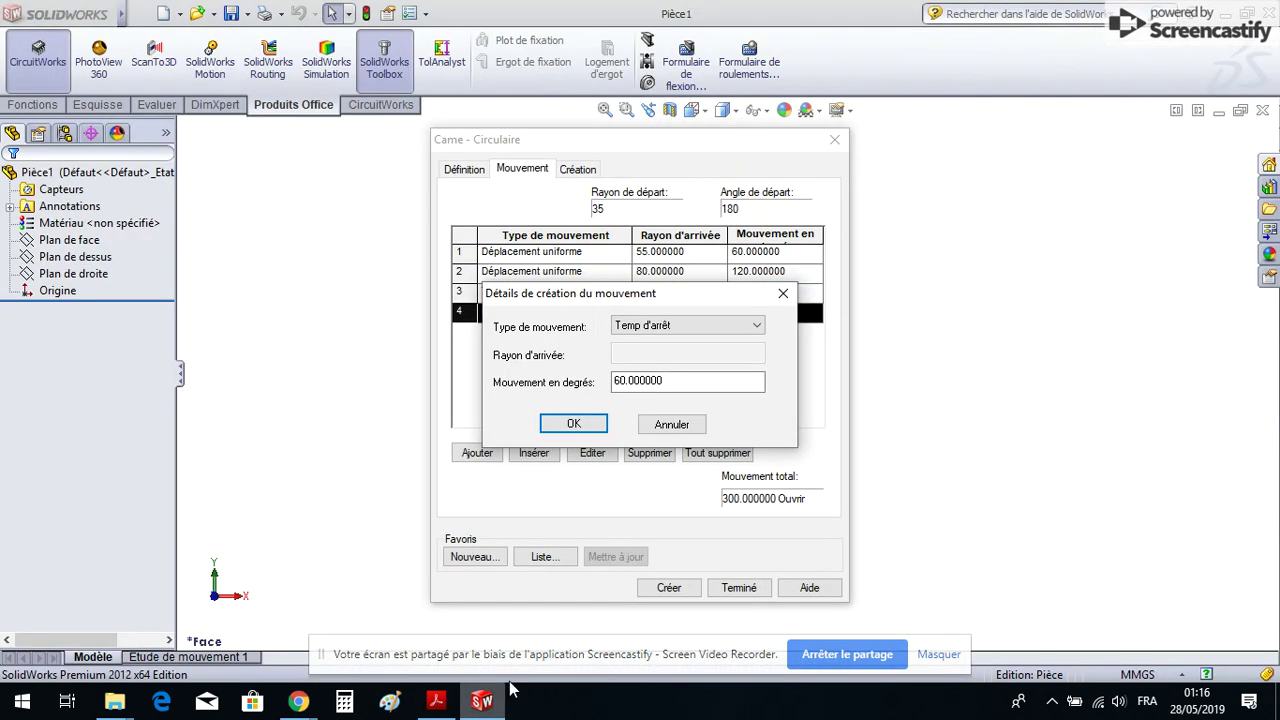
left_click(576, 429)
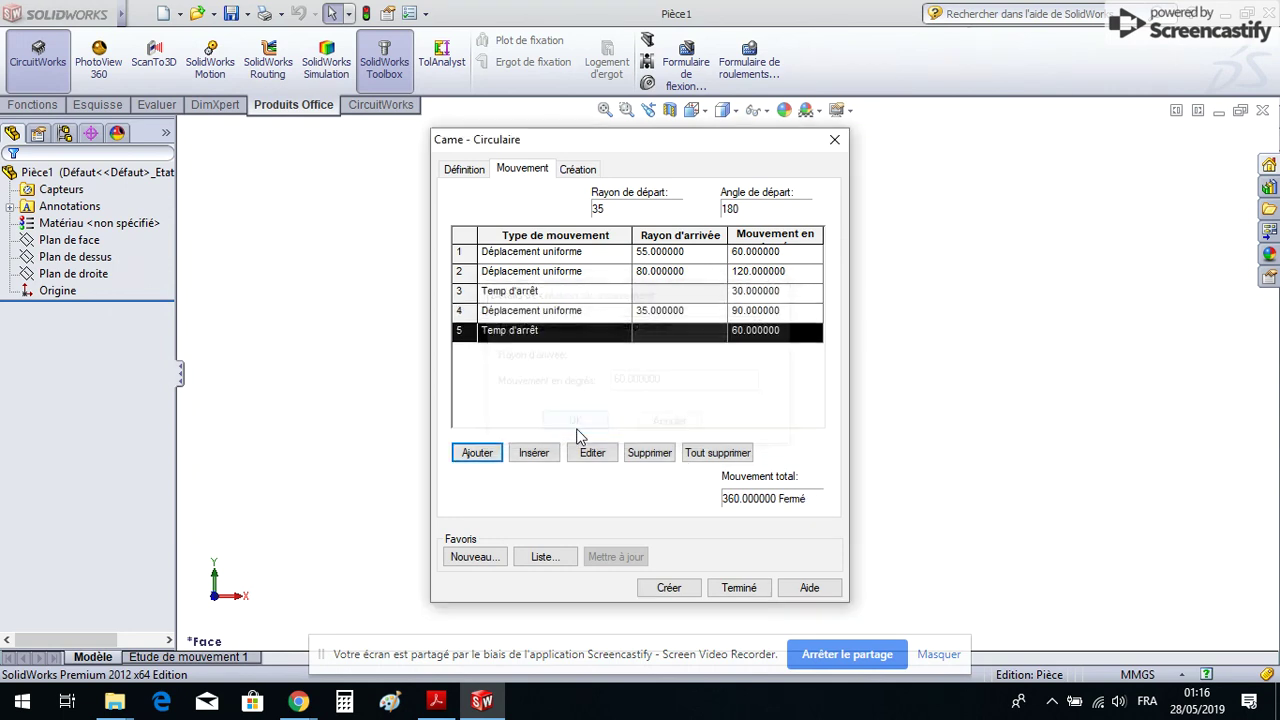
Step: Create the circular cam as a new part with outer diameter 200, thickness 3 and bore diameter 12, and close the cam dialog
left_click(578, 170)
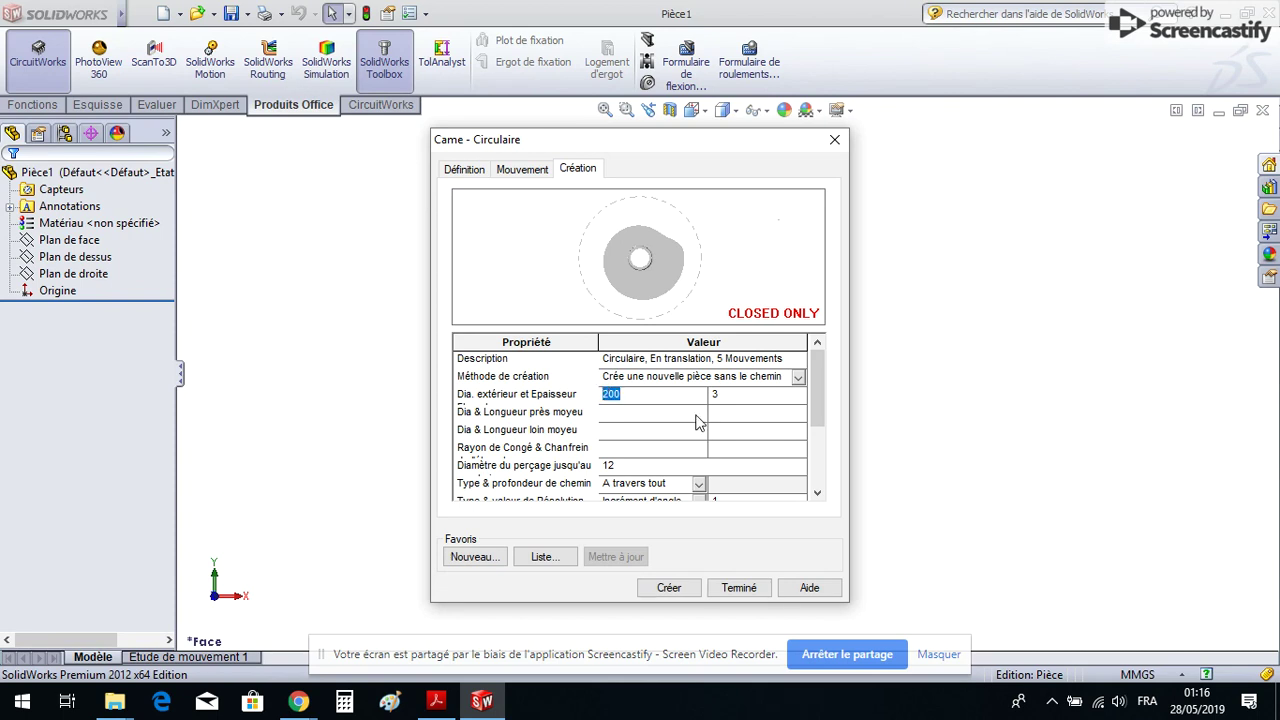
left_click(720, 394)
left_click(620, 466)
left_click(670, 588)
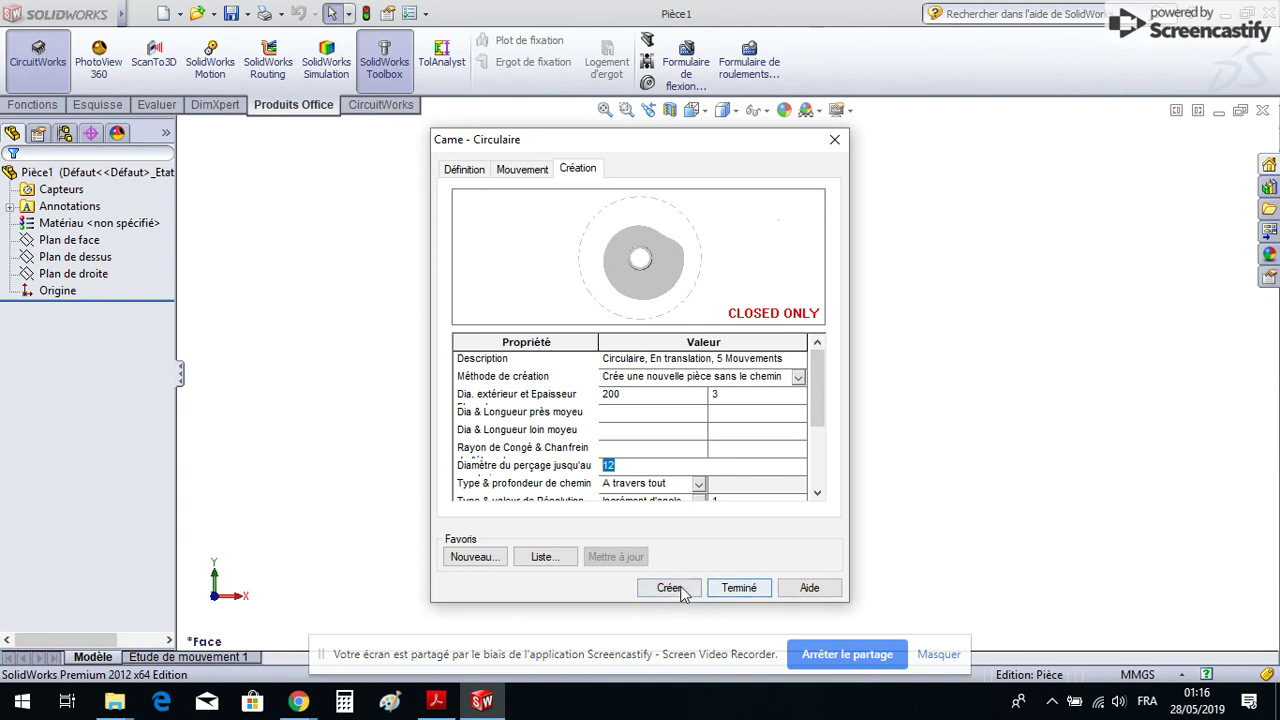
left_click(683, 590)
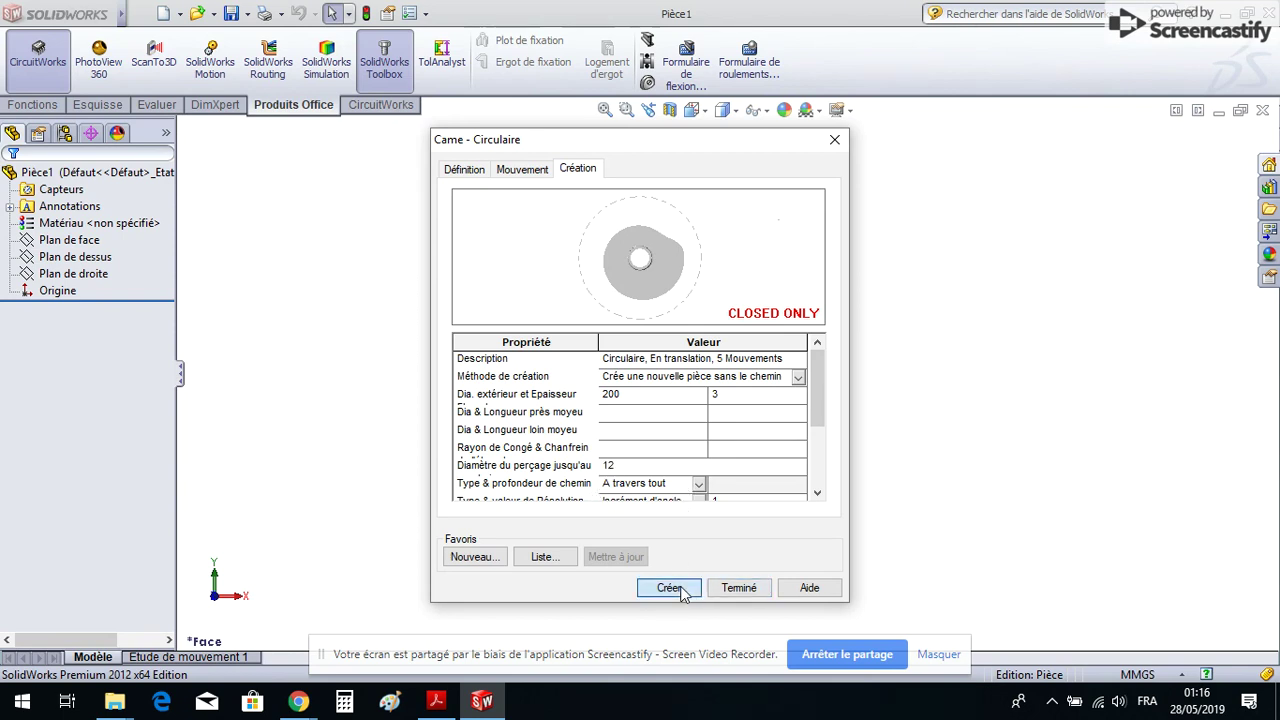
left_click(728, 588)
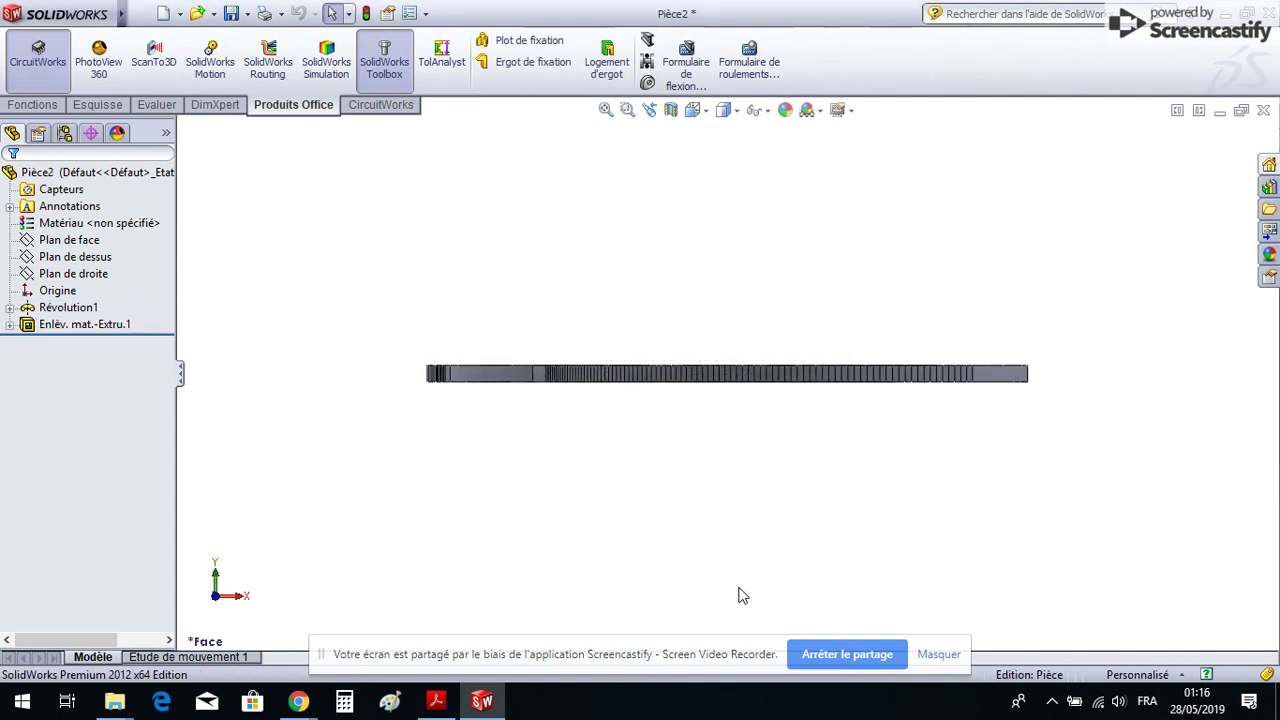
Step: Save the cam part to the Bureau folder under the name came, replacing the existing file
middle_click_drag(700, 469, 689, 528)
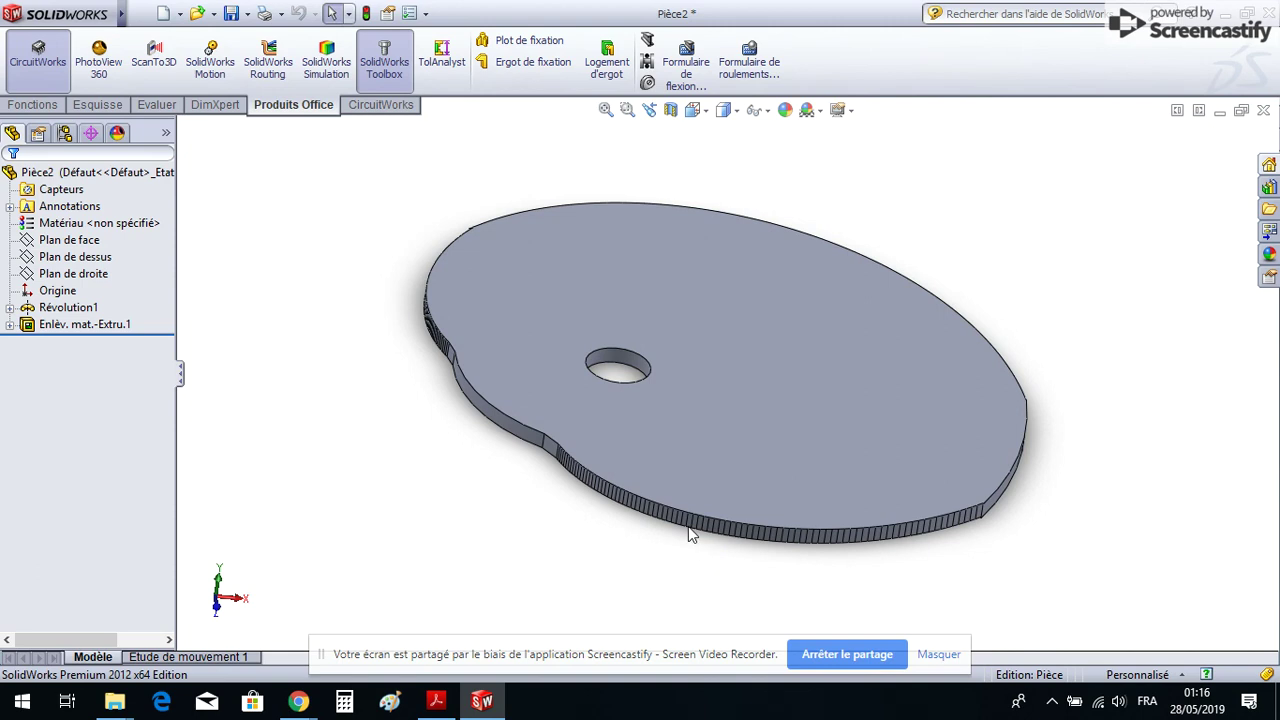
left_click(248, 14)
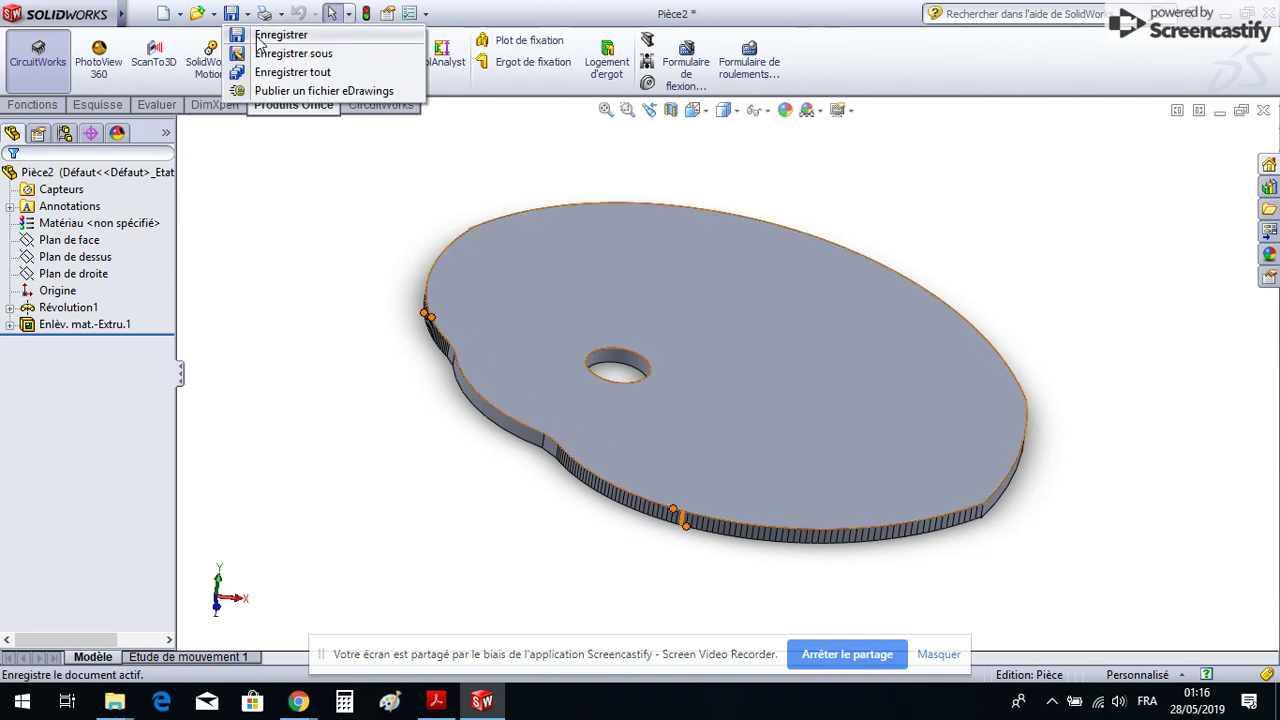
left_click(262, 53)
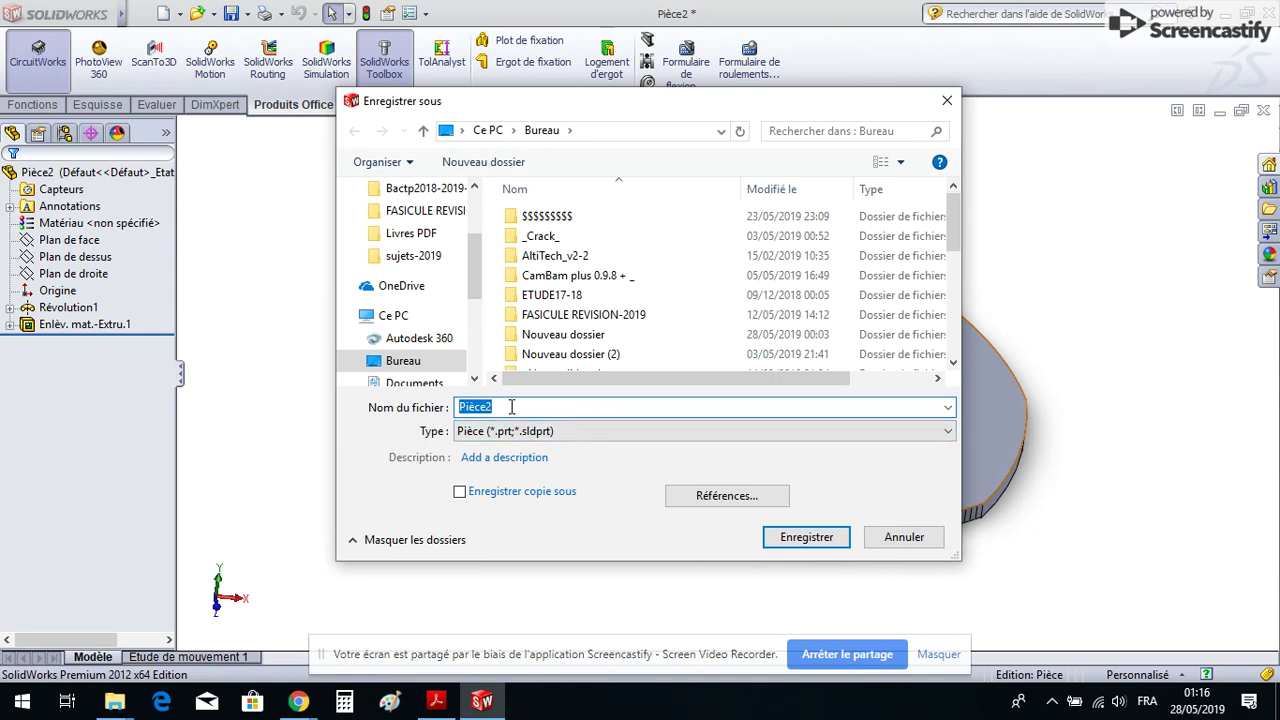
type("cam")
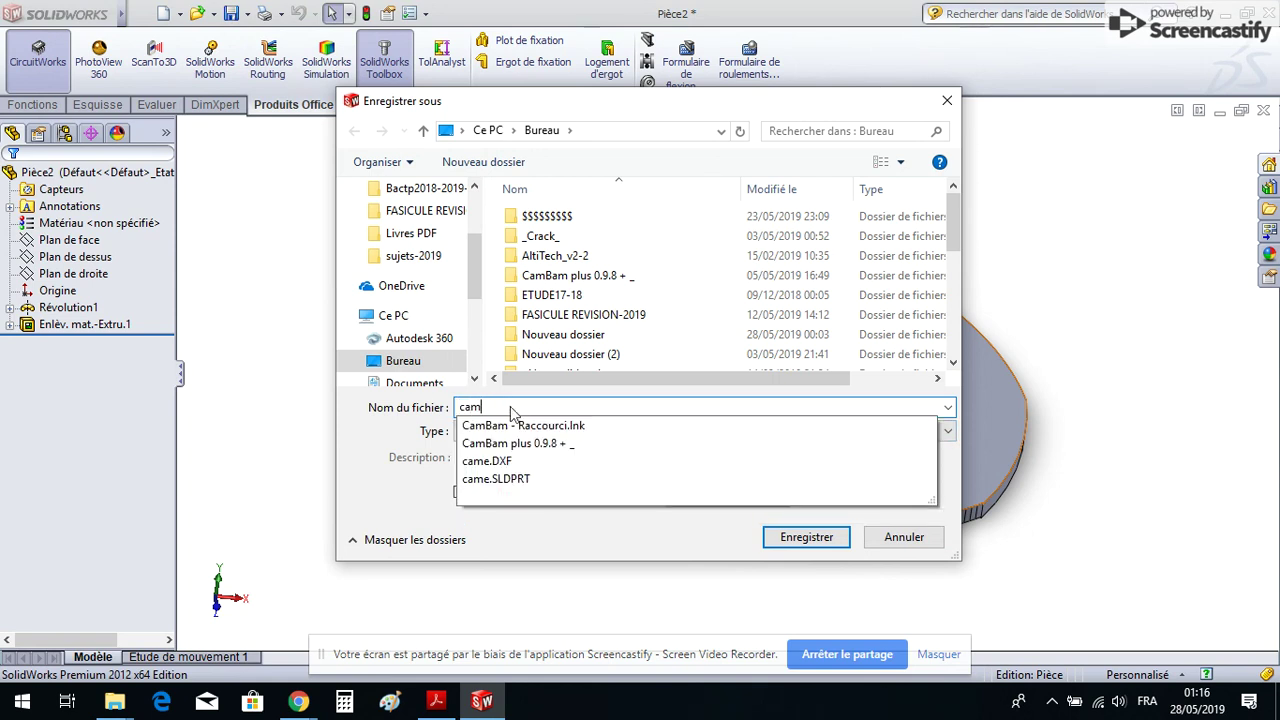
type("e")
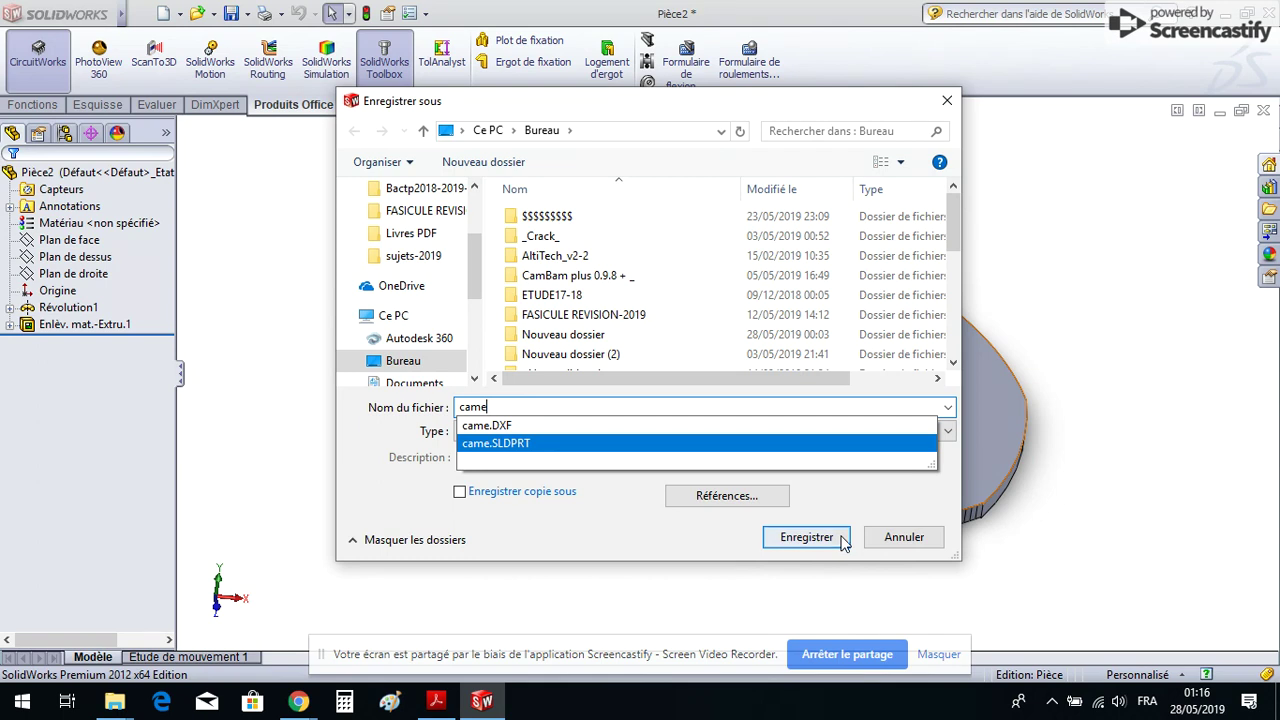
left_click(842, 538)
left_click(700, 357)
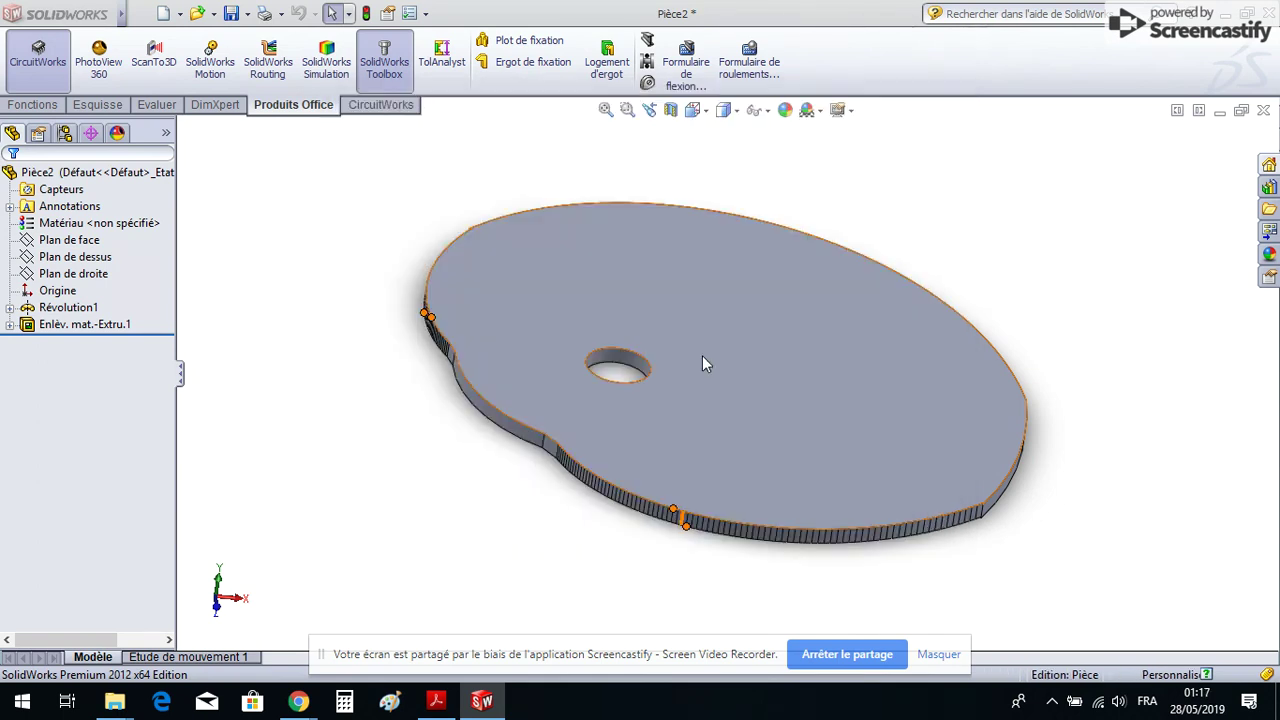
Step: Close the cam part and open the saved came part from the Bureau folder
left_click(1263, 110)
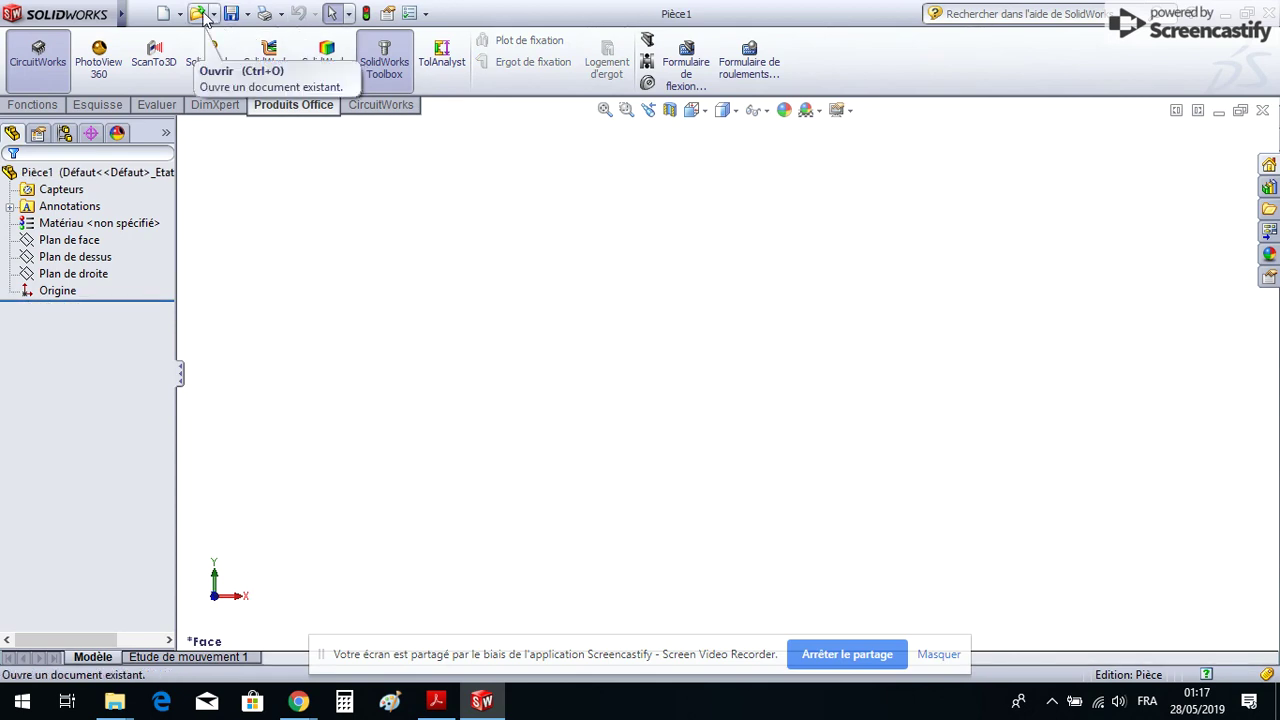
left_click(199, 14)
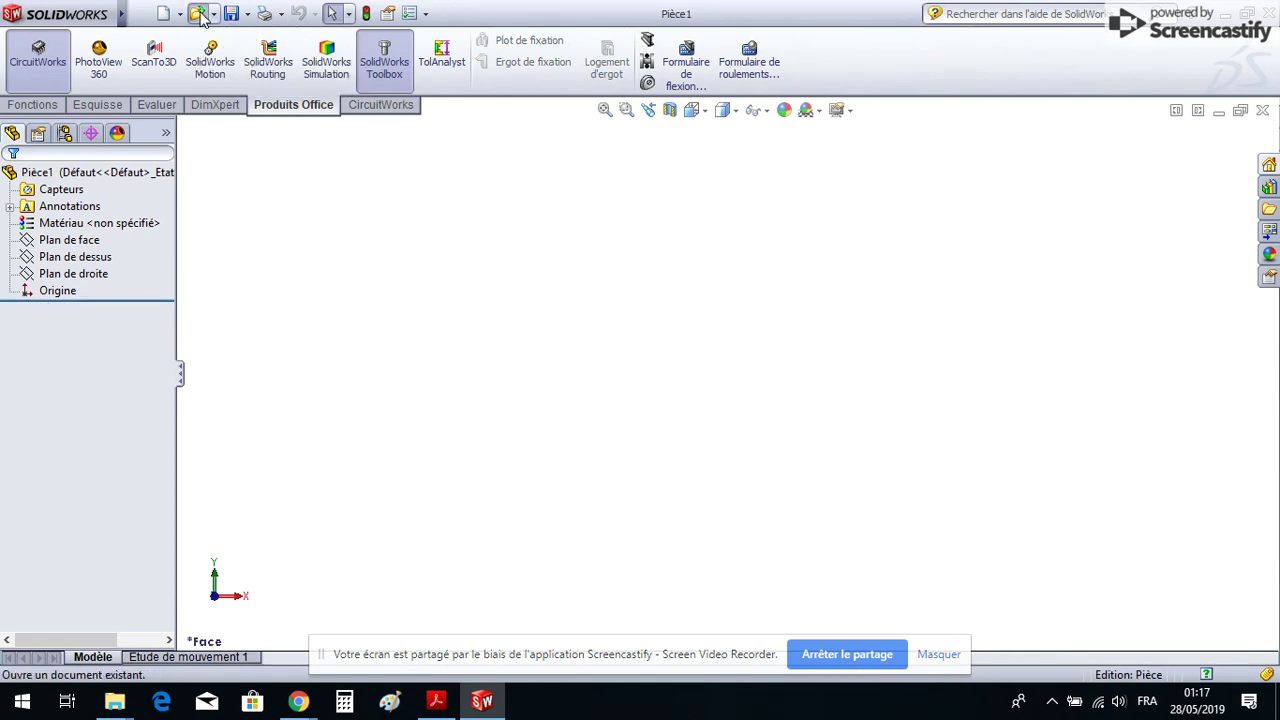
scroll(669, 380, "down", 2)
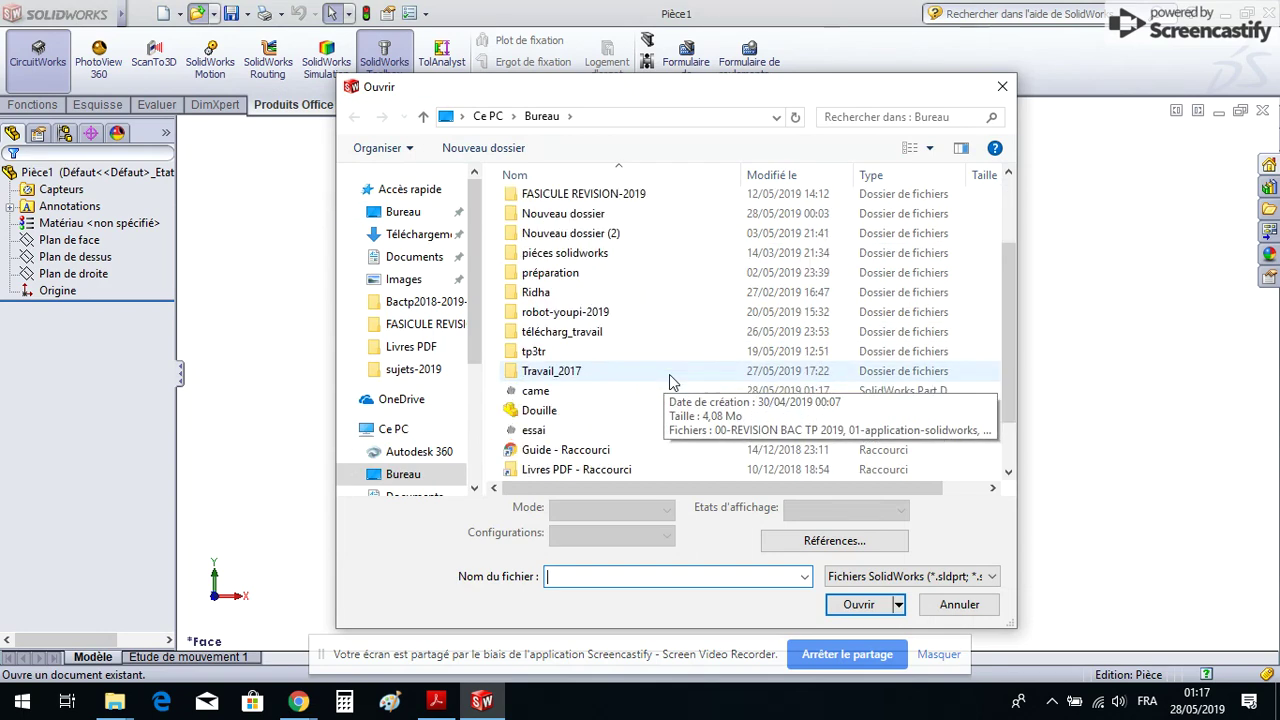
left_click(535, 391)
left_click(858, 604)
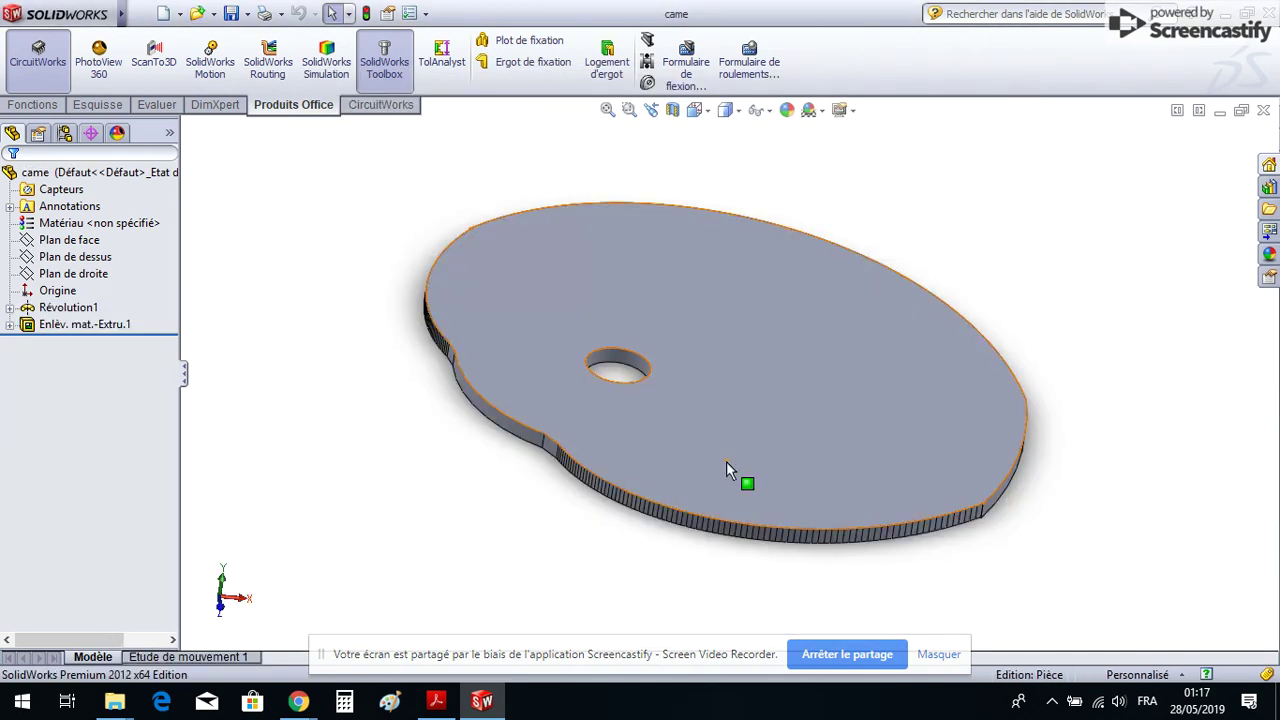
Step: Create a drawing from the came part on a custom-size sheet 210 mm wide and 297 mm high, without a sheet format
left_click(181, 15)
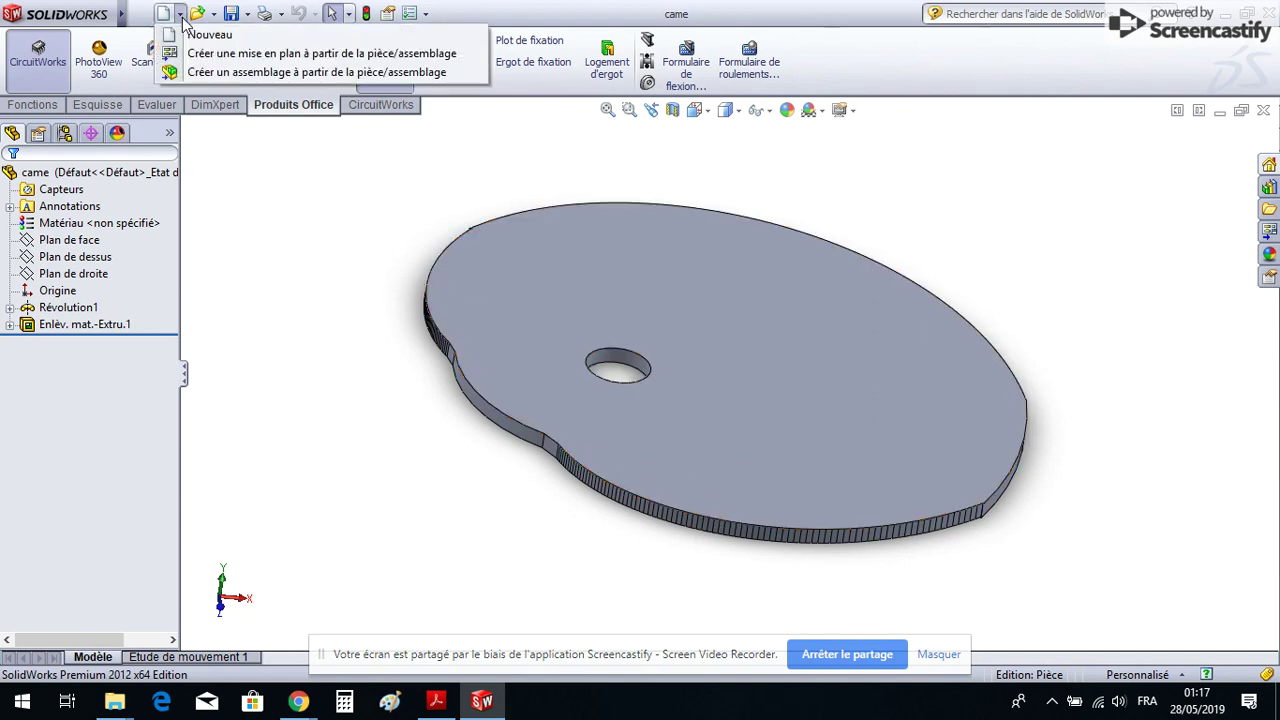
left_click(272, 58)
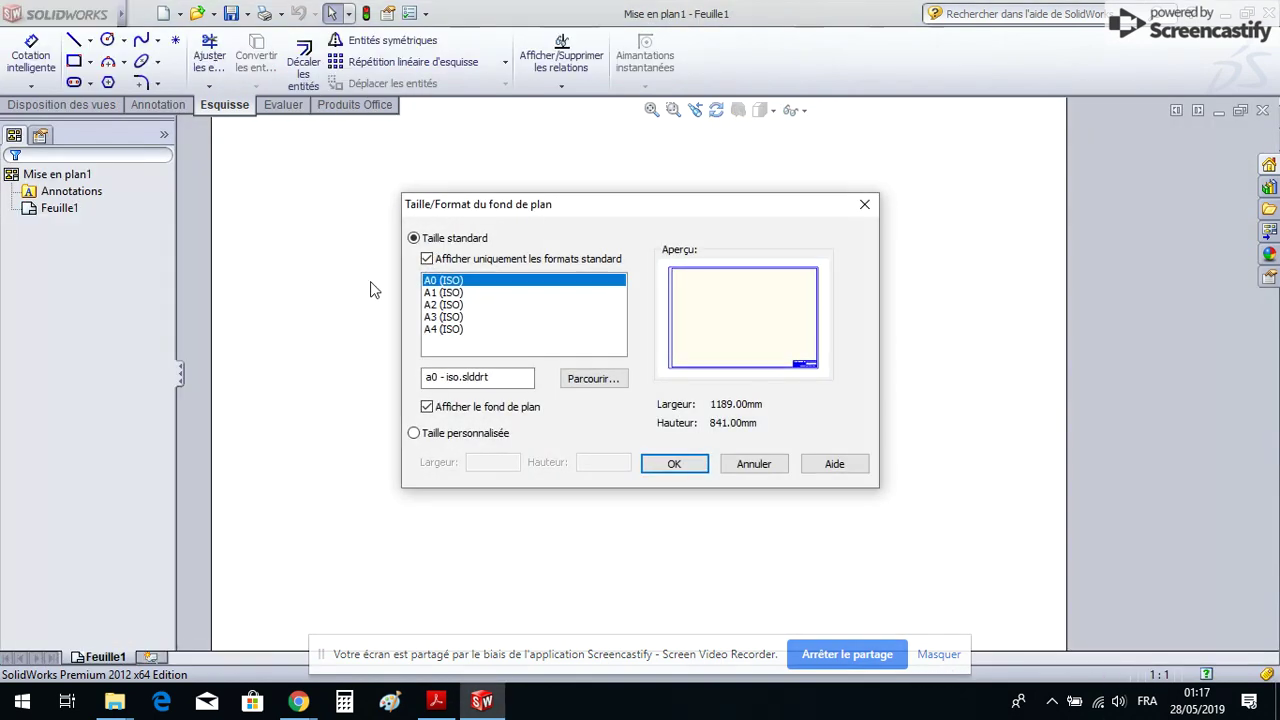
left_click(441, 330)
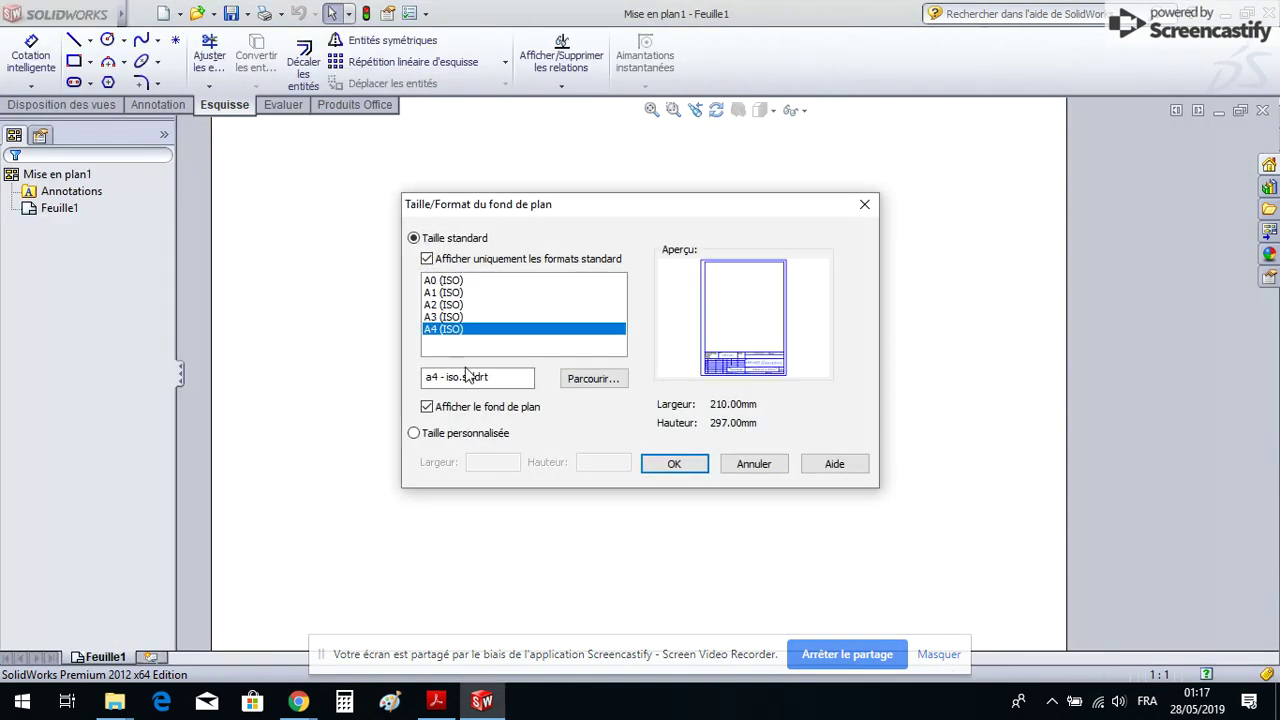
left_click(452, 436)
left_click(675, 464)
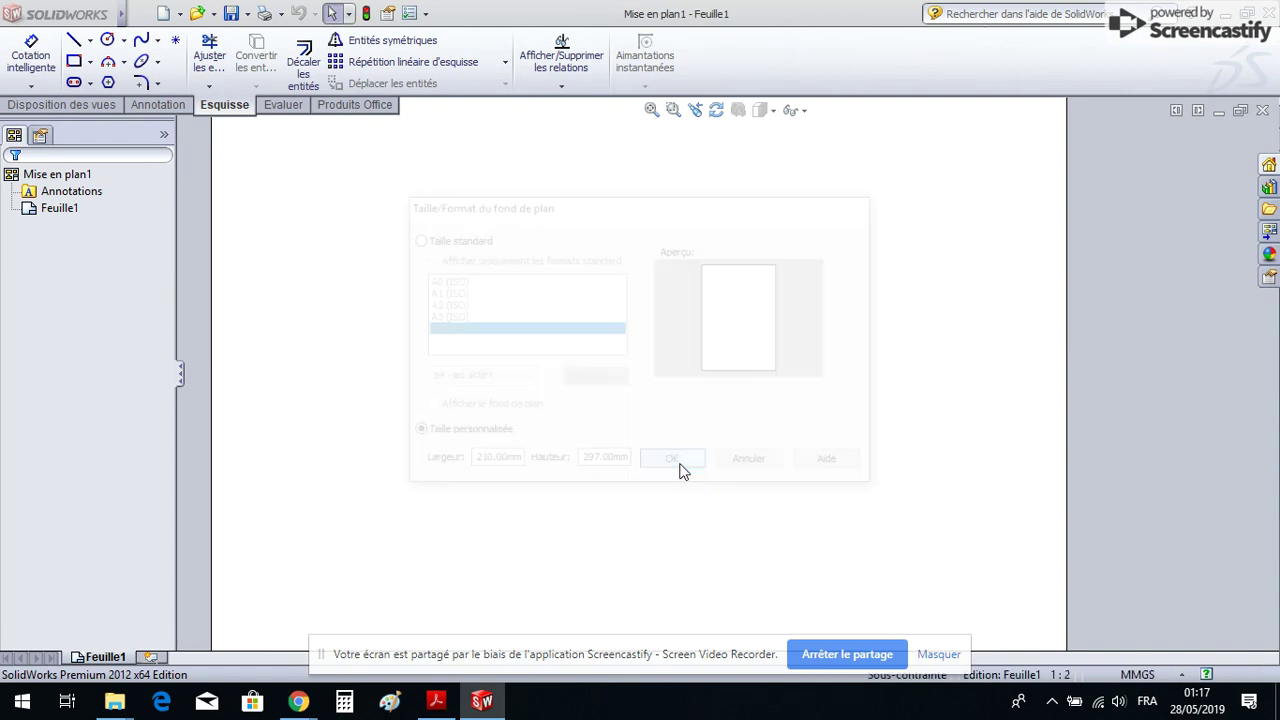
Step: Place a single view showing the cam's profile near the middle of the sheet and delete the centre mark from its bore
left_click_drag(1150, 380, 731, 350)
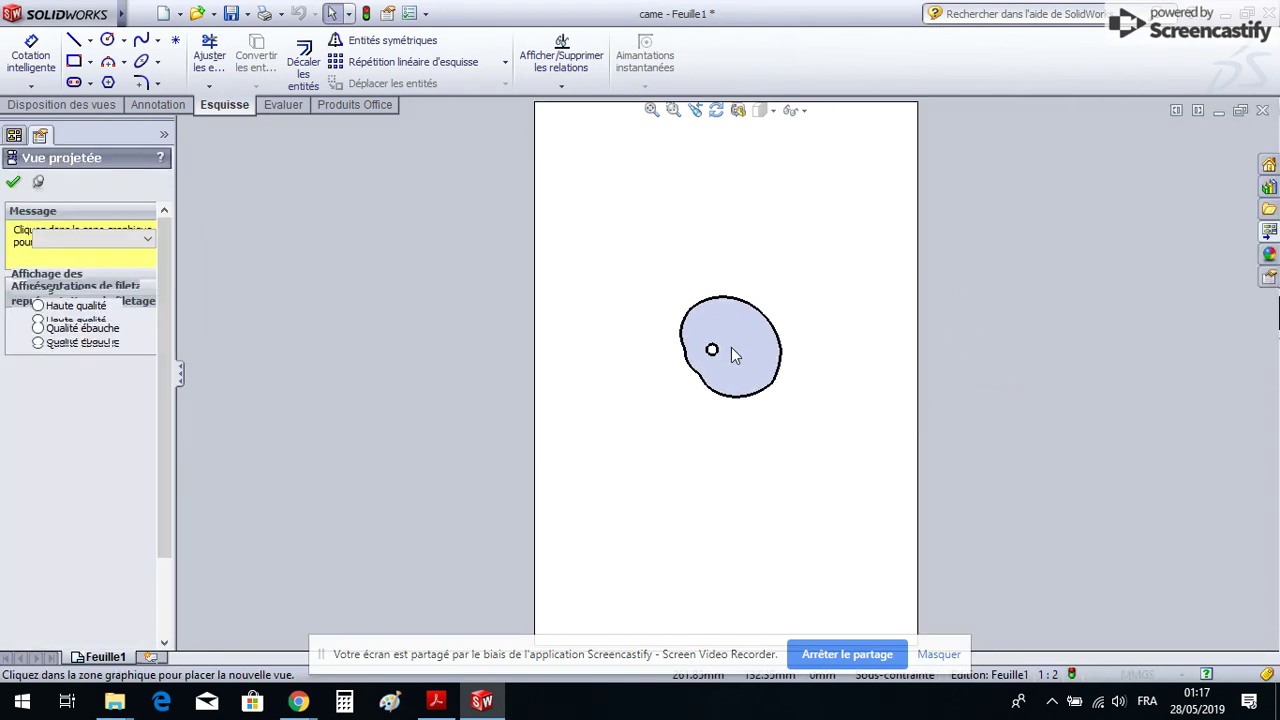
left_click(13, 184)
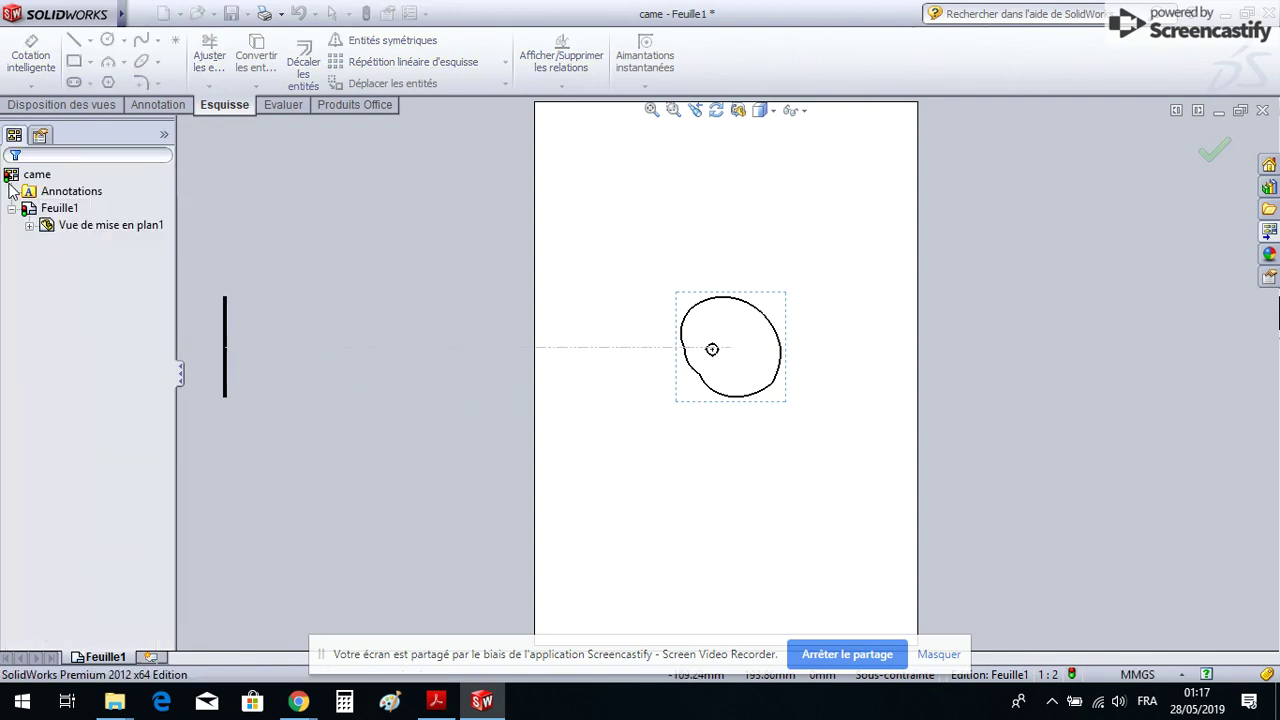
scroll(713, 370, "down", 4)
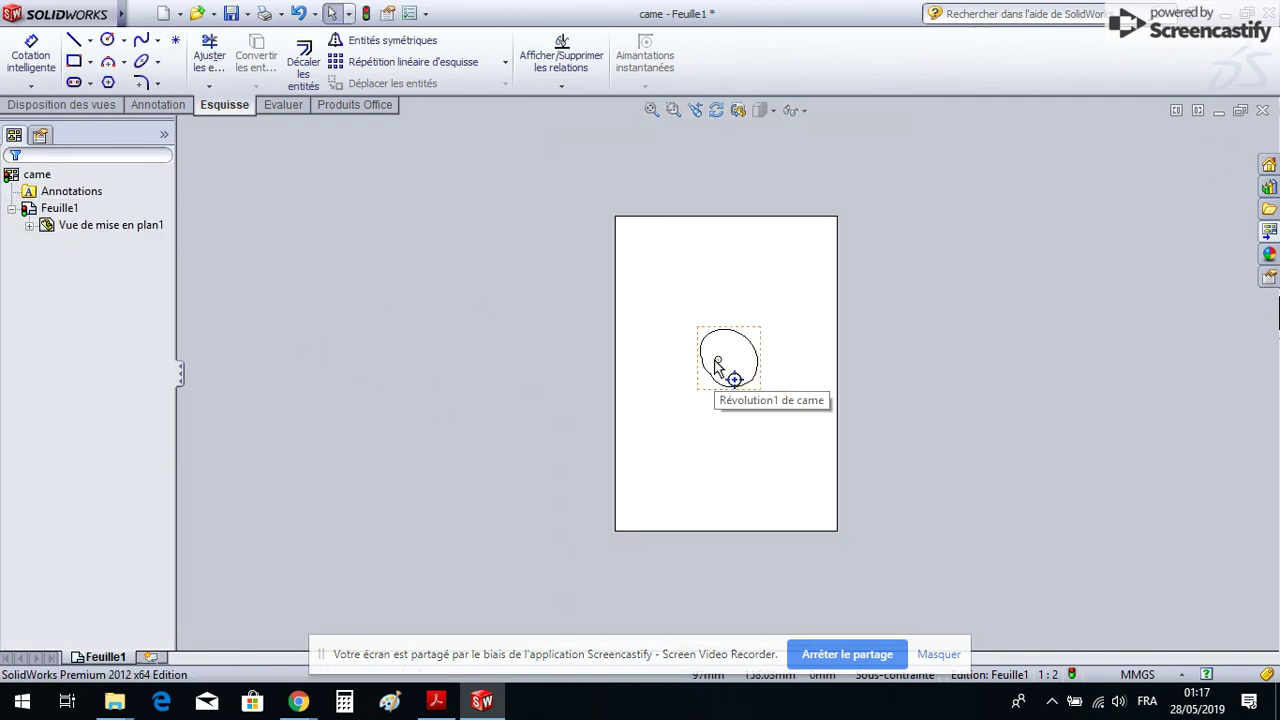
scroll(706, 370, "down", 4)
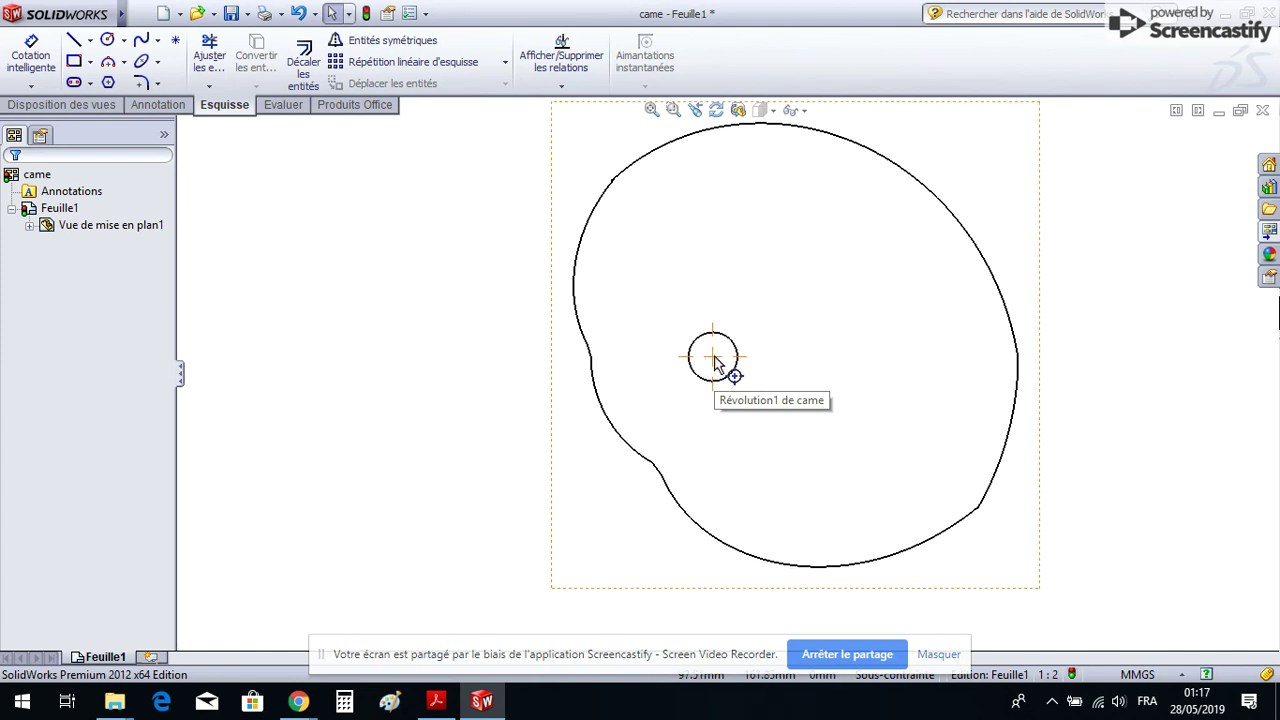
left_click(715, 357)
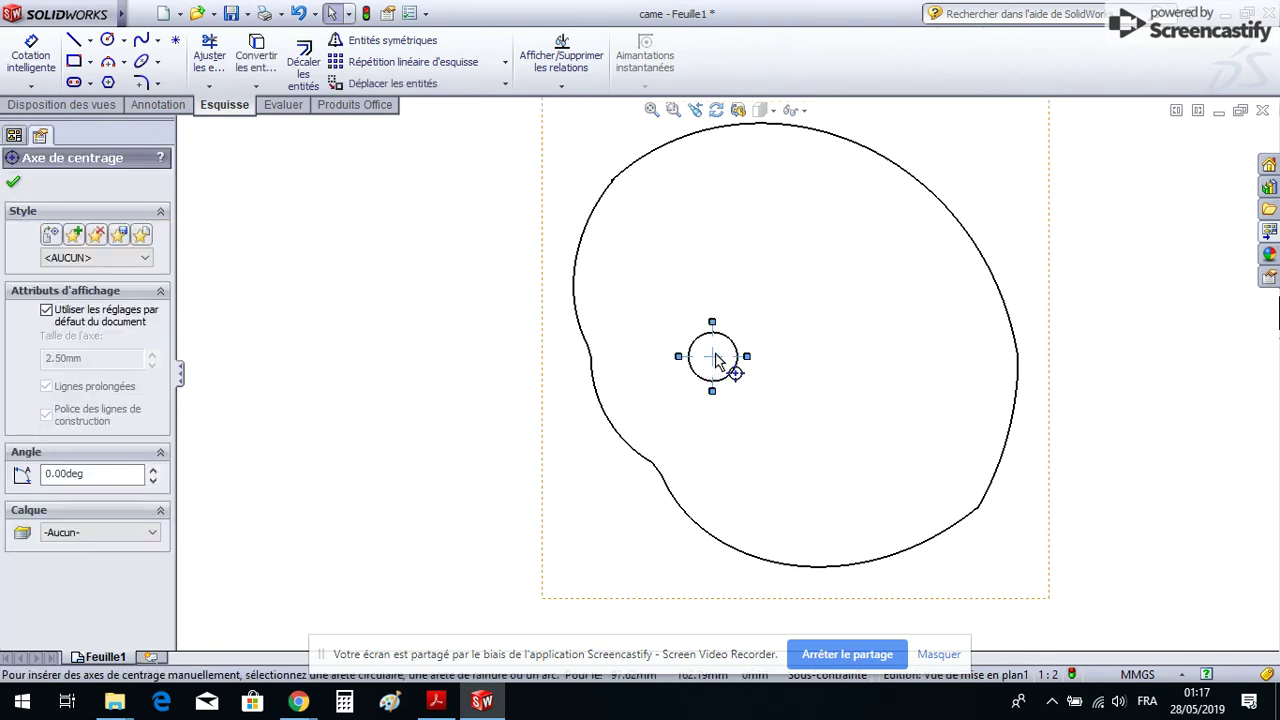
key("Delete")
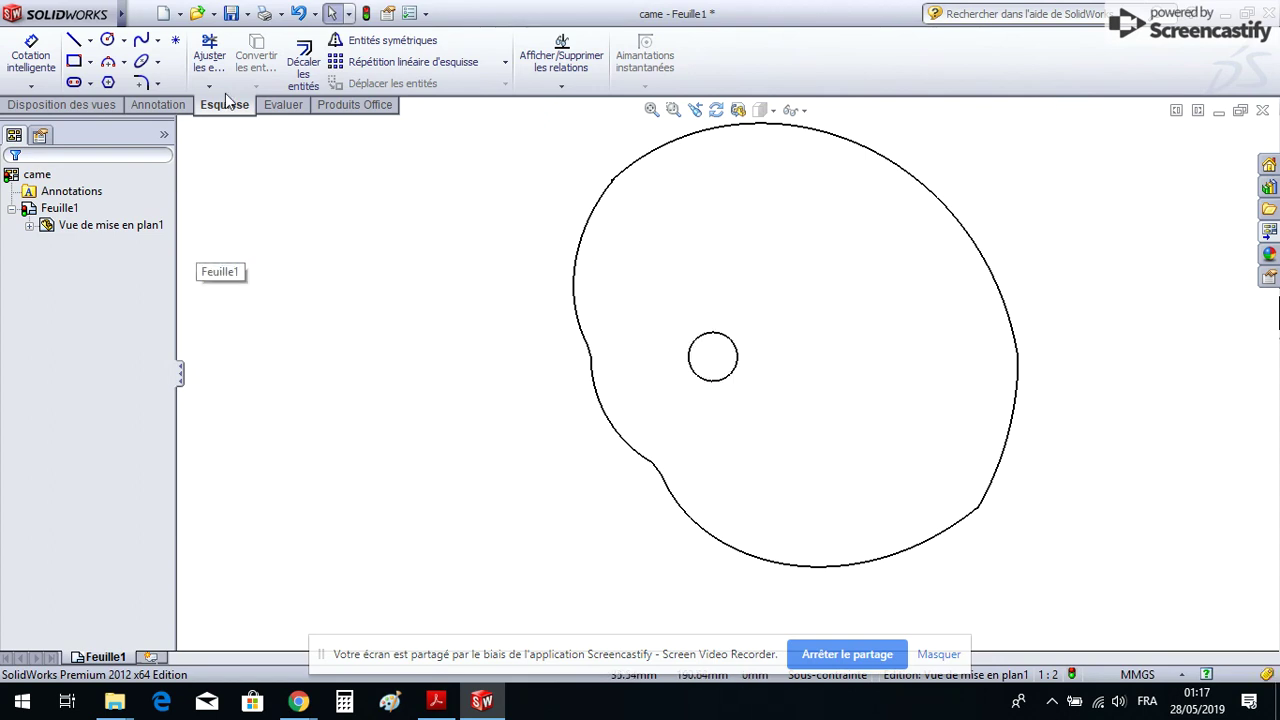
Step: Save the drawing as came in Dxf (*.dxf) format in the Bureau folder, replacing the existing file
left_click(247, 13)
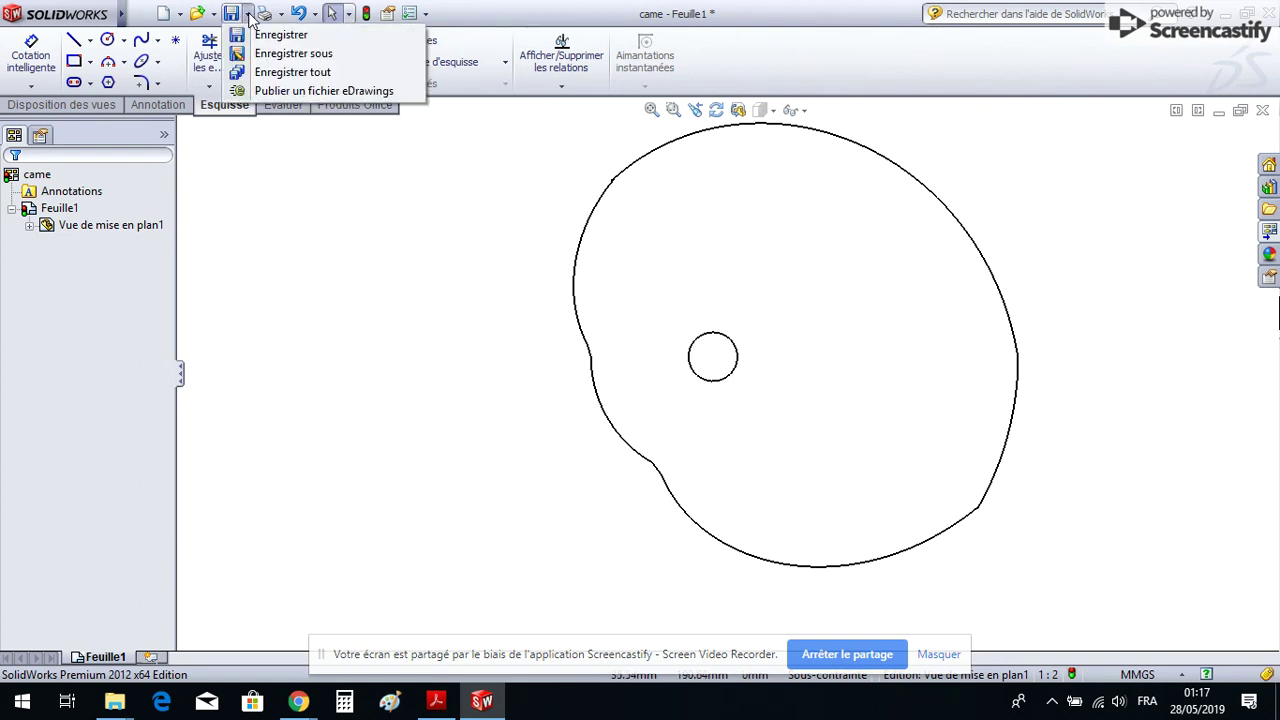
left_click(280, 55)
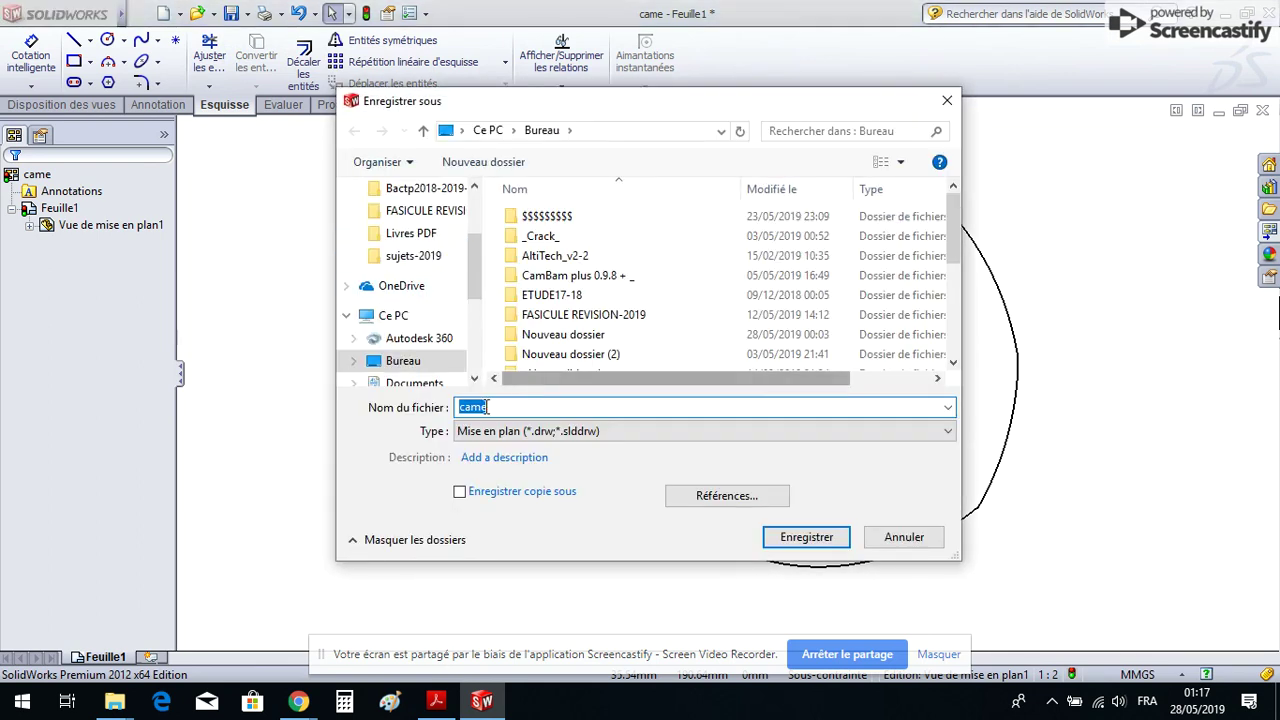
left_click(629, 433)
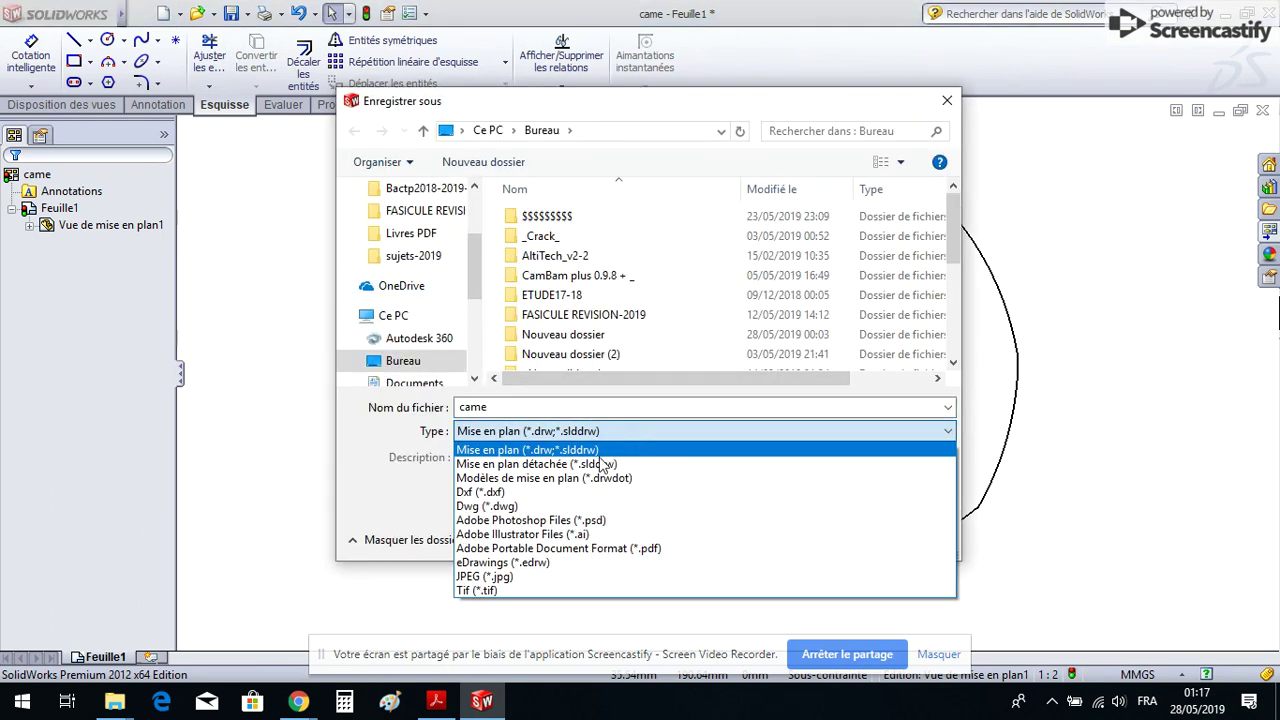
left_click(565, 496)
left_click(770, 540)
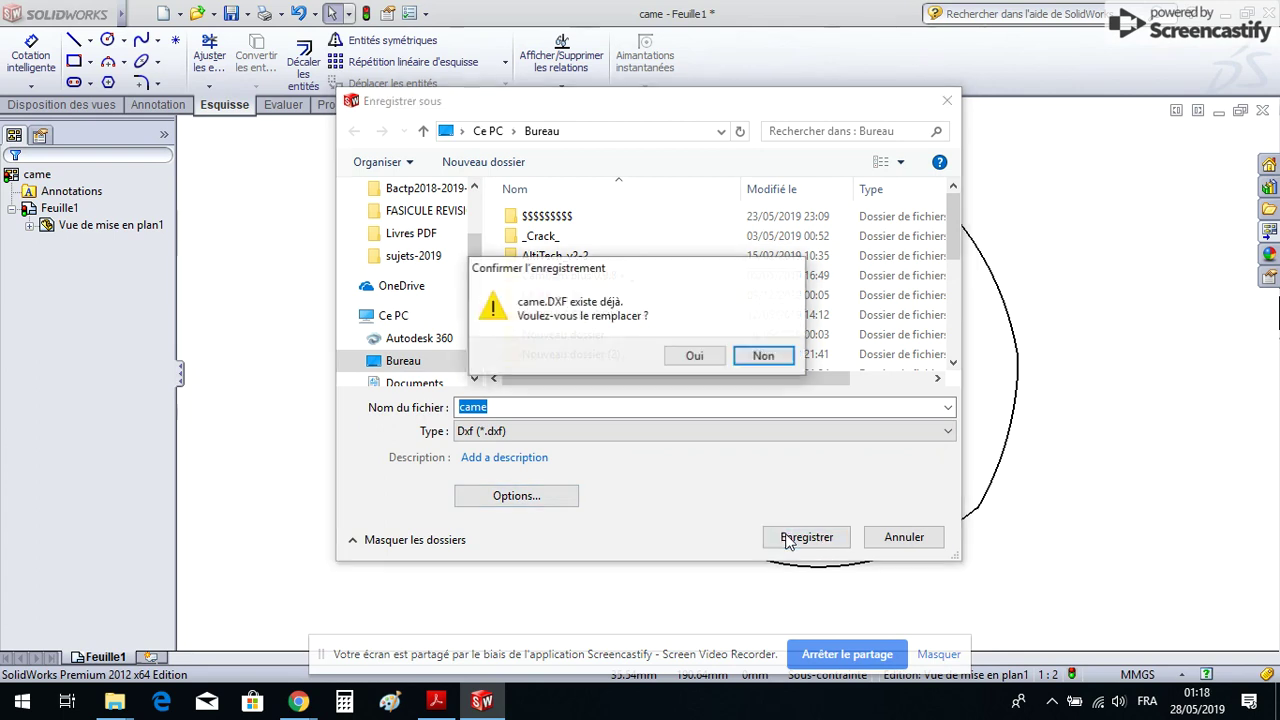
left_click(692, 358)
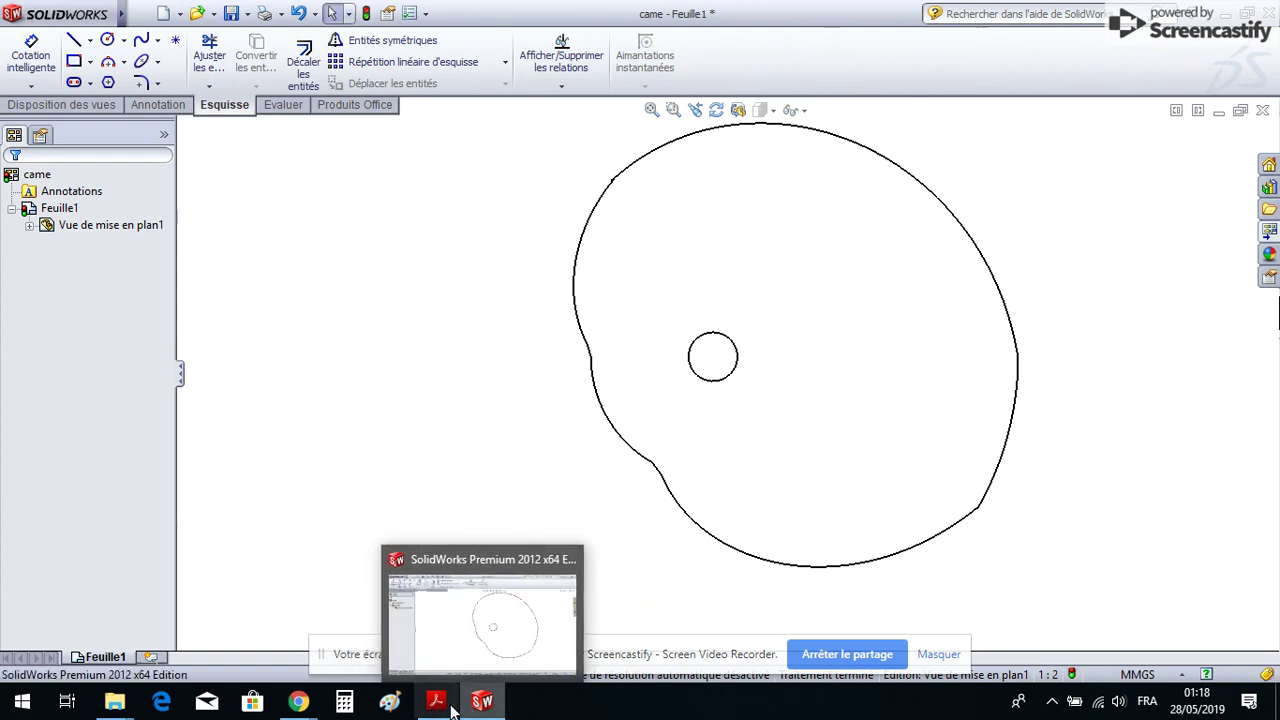
mouse_move(298, 700)
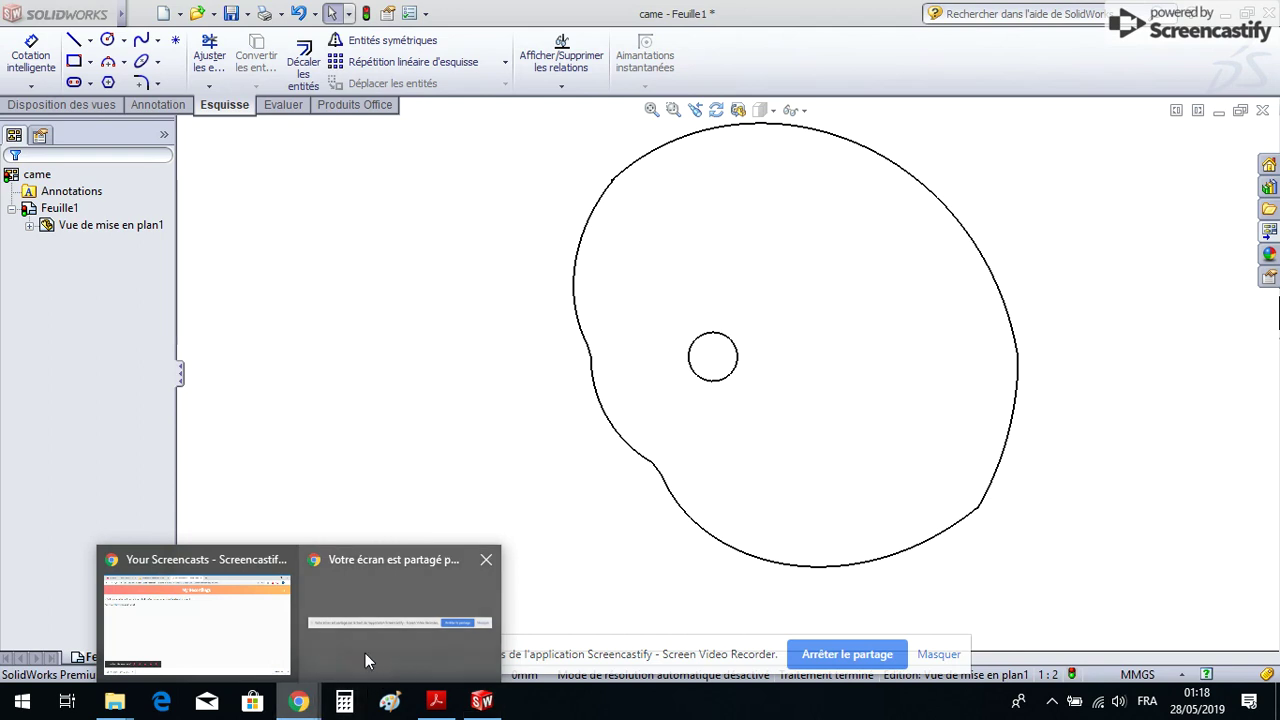
left_click(230, 625)
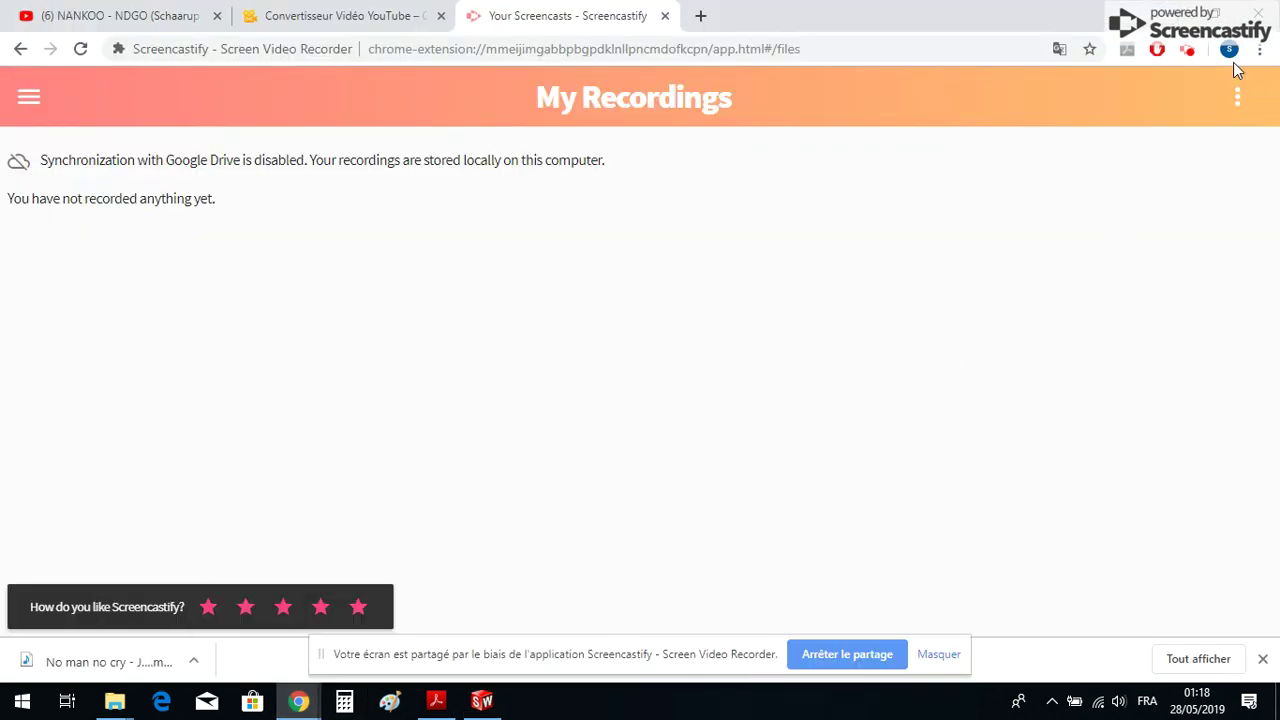